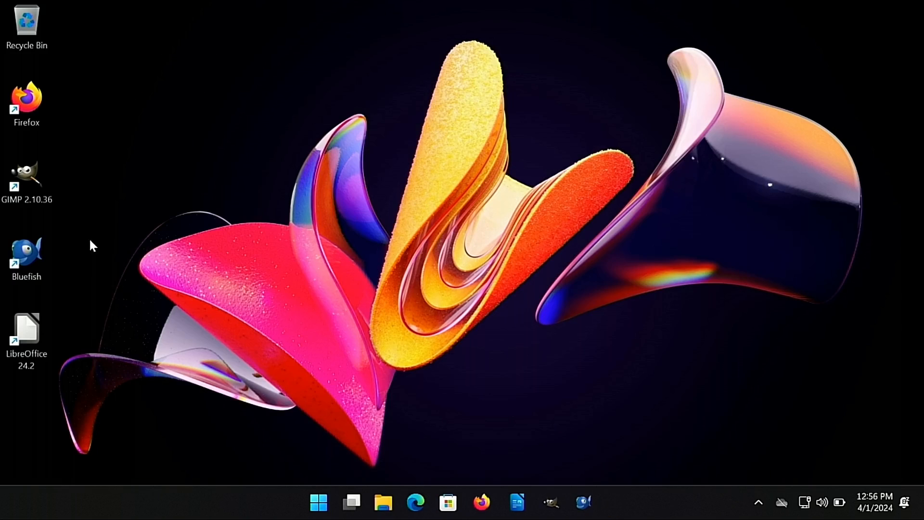
# Open LibreOffice to show its start window and close it again.
pyautogui.doubleClick(22, 338)
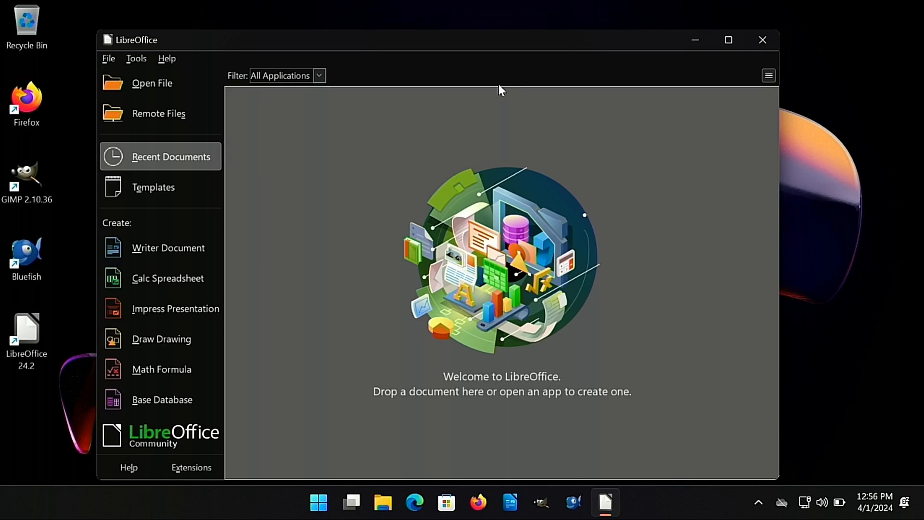
pyautogui.click(759, 36)
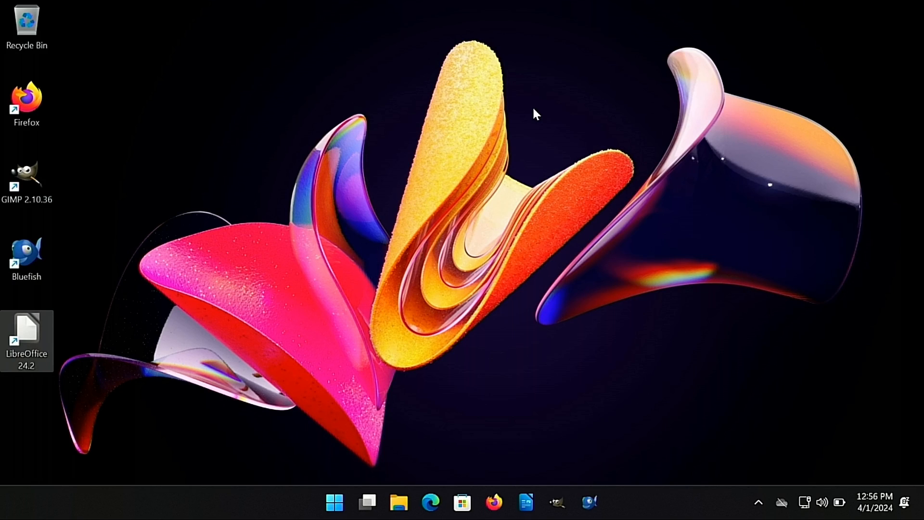
# Open Firefox and go to the website alternativeto.net.
pyautogui.click(494, 502)
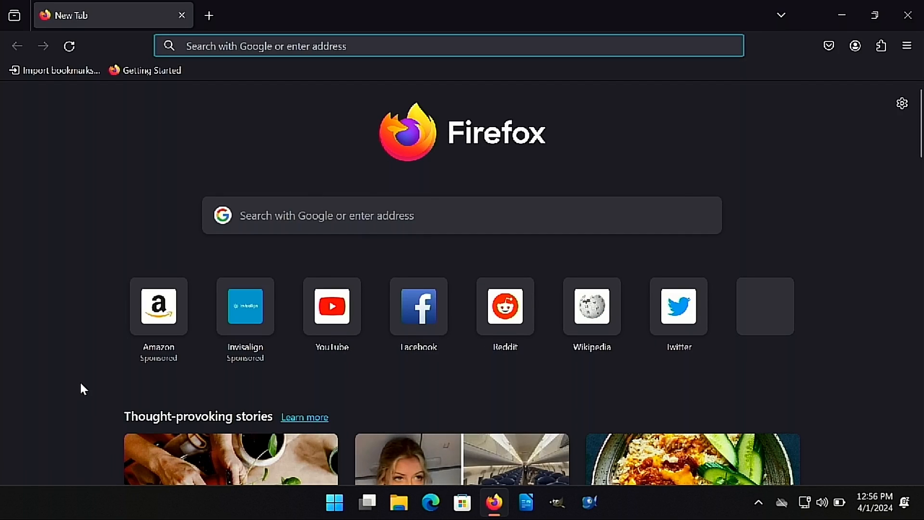
pyautogui.write('a')
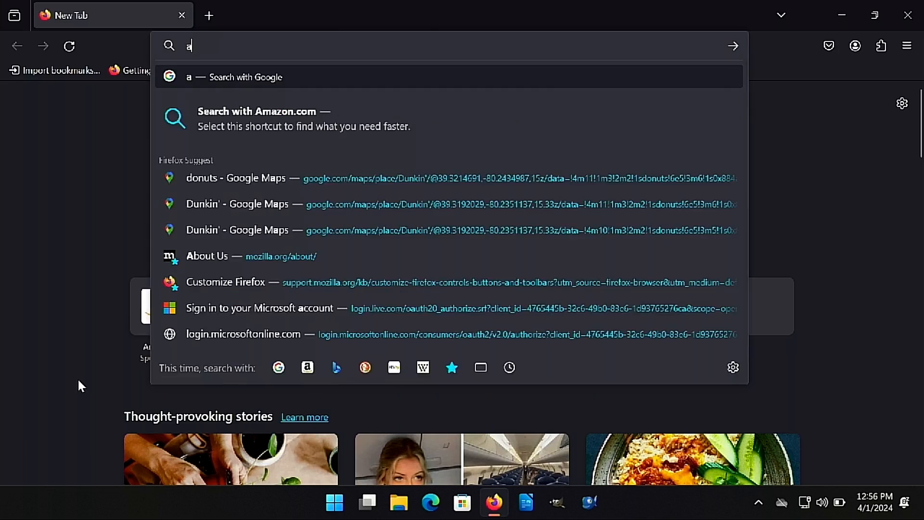
pyautogui.write('lternativeto.net')
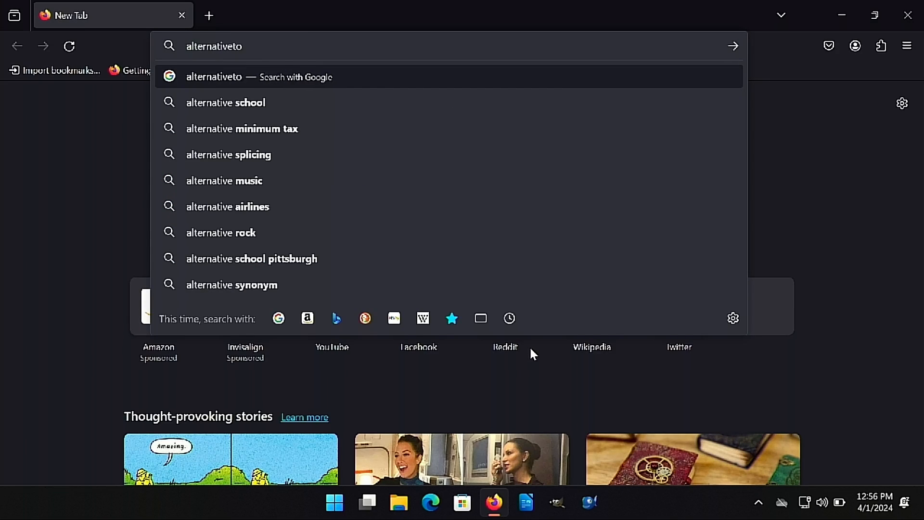
pyautogui.press('Return')
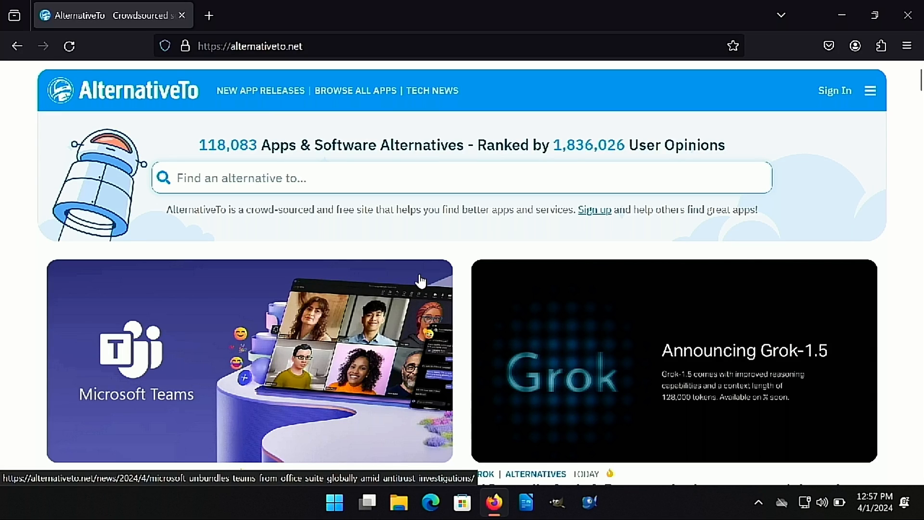
# Search AlternativeTo for "word".
pyautogui.click(320, 181)
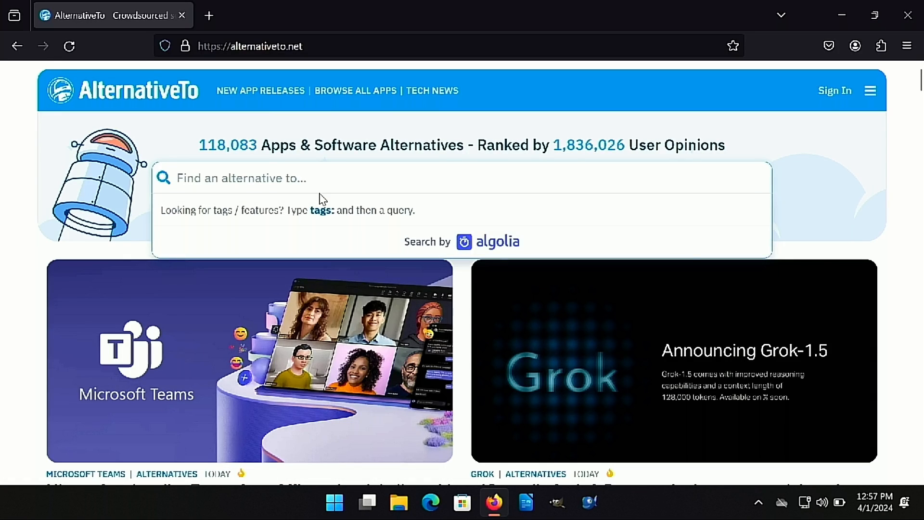
pyautogui.write('word')
pyautogui.press('Return')
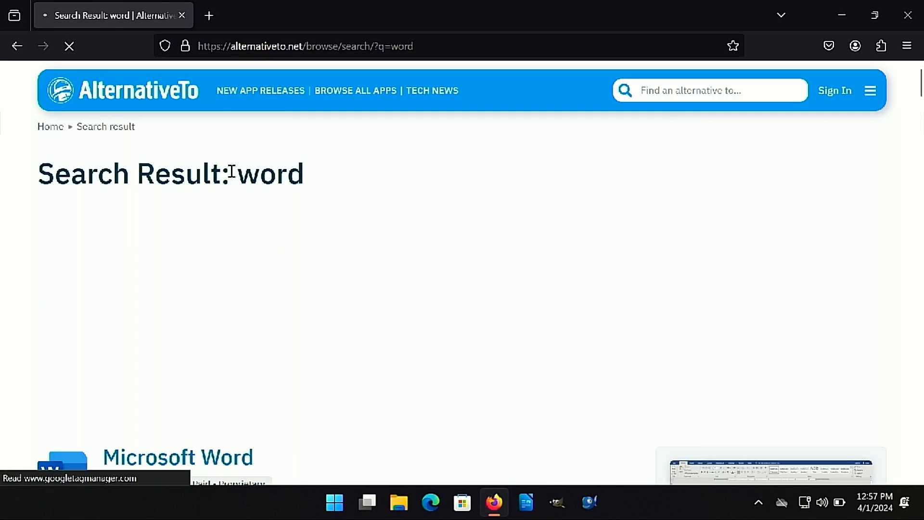
# Open the Microsoft Word entry from the search results and go to its list of alternatives.
pyautogui.scroll(-5, 276, 230)
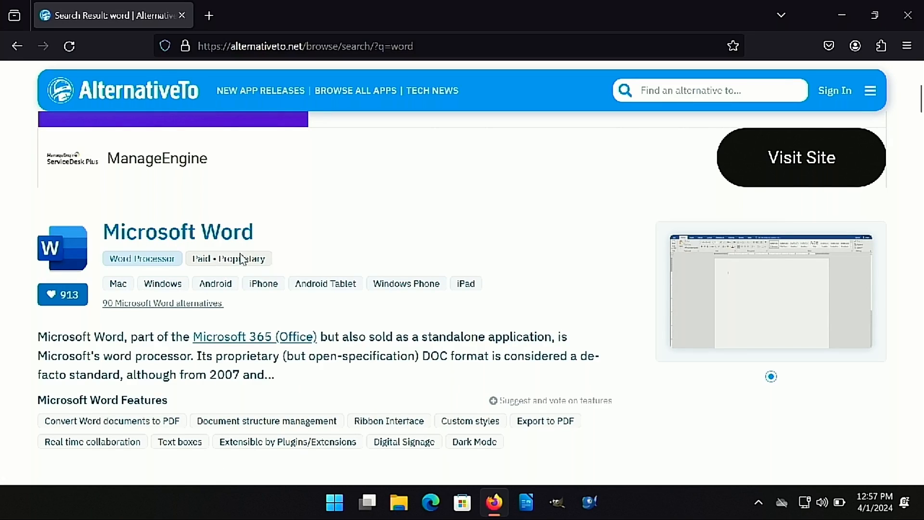
pyautogui.click(218, 239)
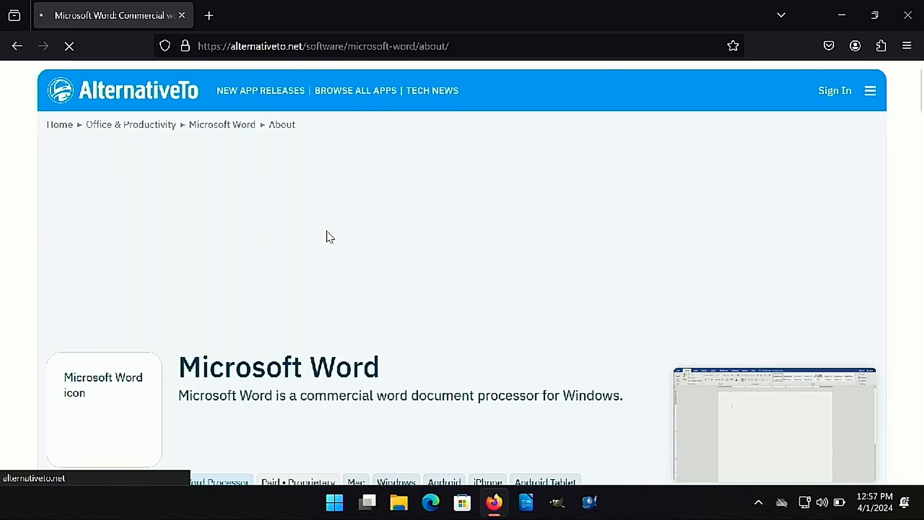
pyautogui.scroll(-6, 329, 248)
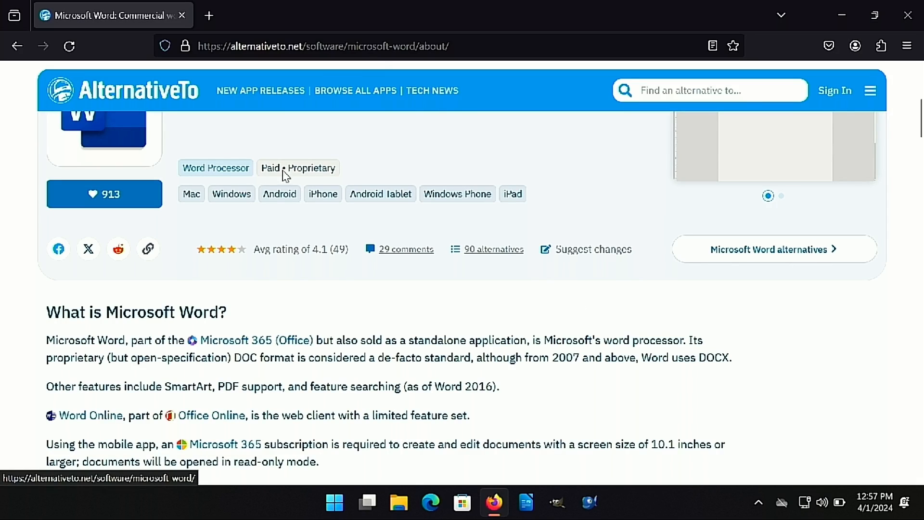
pyautogui.scroll(-5, 233, 328)
pyautogui.scroll(7, 497, 248)
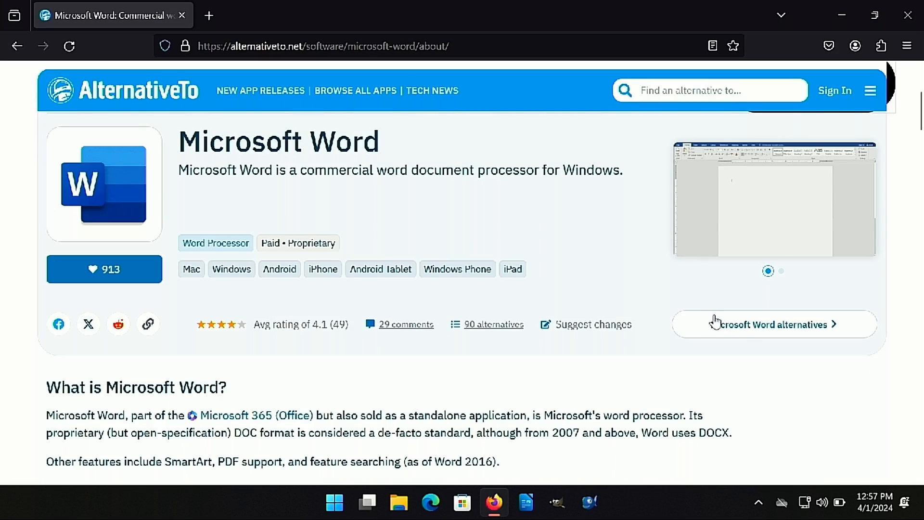
pyautogui.click(745, 331)
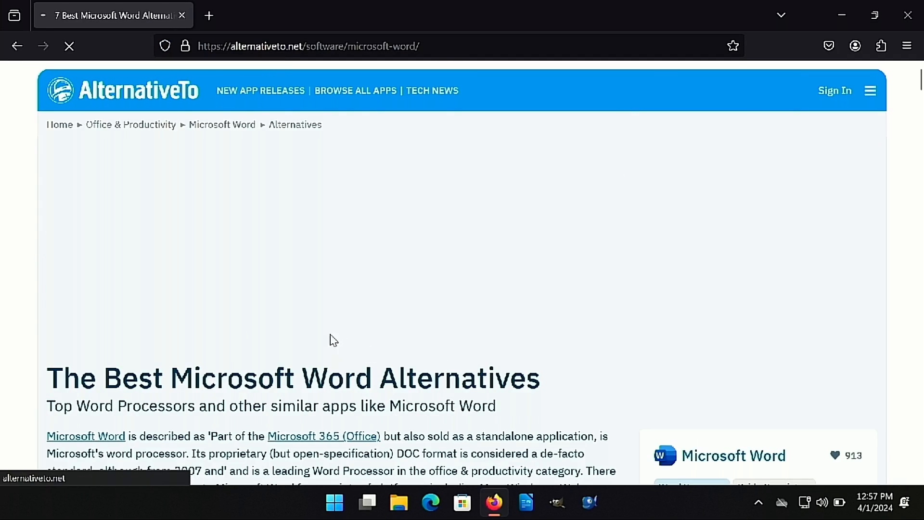
# Expand the full set of filters for the Microsoft Word alternatives and limit the platform to Linux.
pyautogui.scroll(-8, 380, 289)
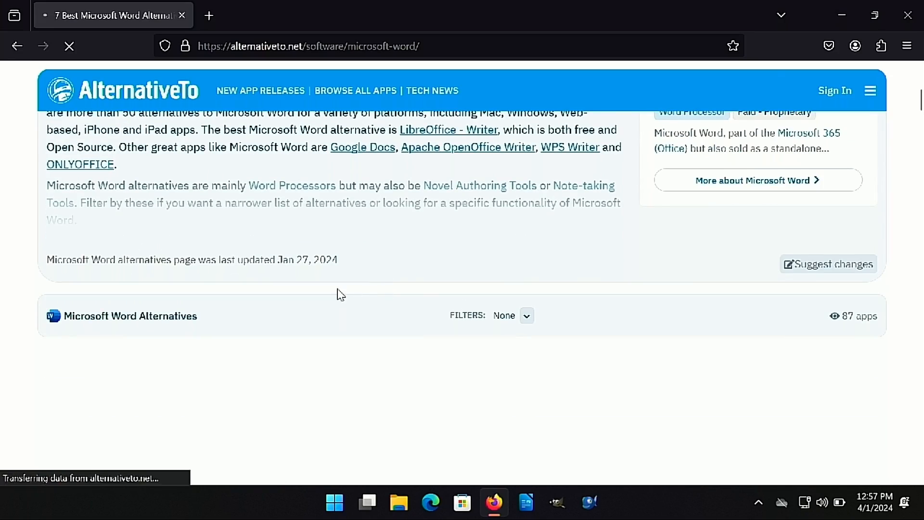
pyautogui.scroll(8, 342, 292)
pyautogui.scroll(-6, 343, 289)
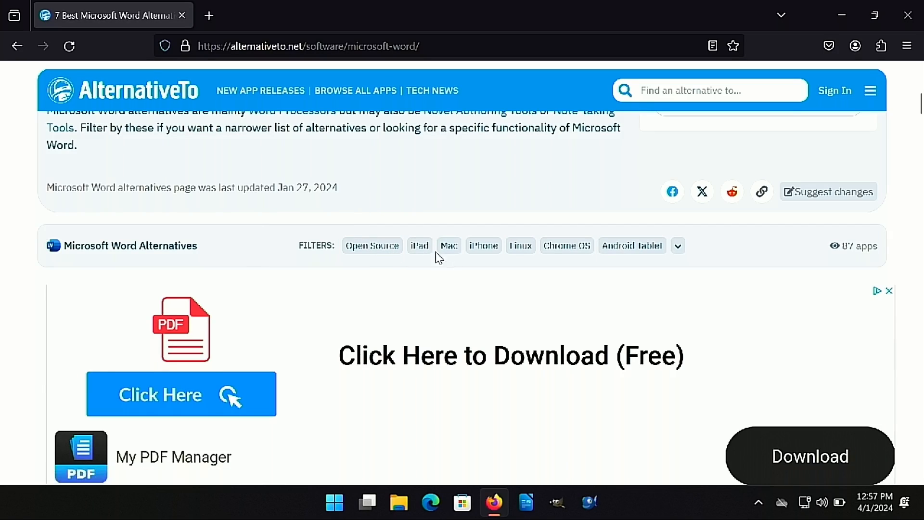
pyautogui.click(680, 246)
pyautogui.scroll(-2, 625, 258)
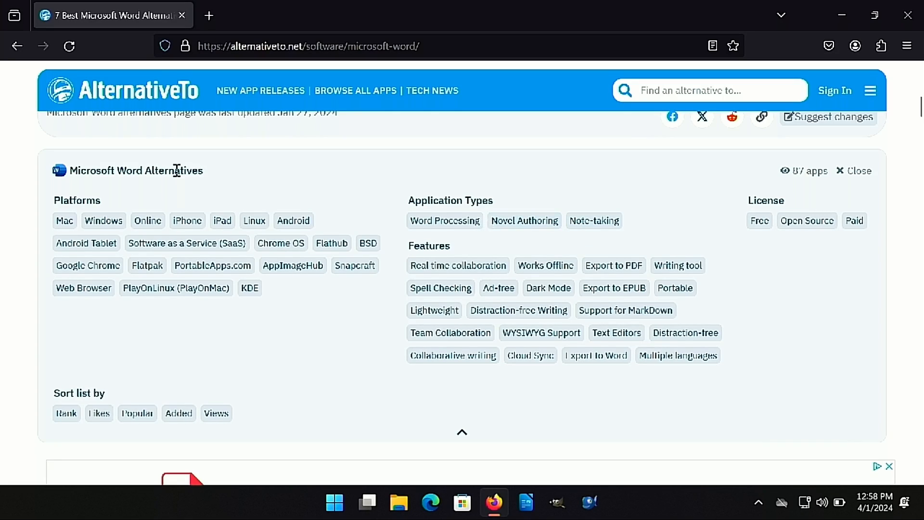
pyautogui.scroll(-1, 200, 208)
pyautogui.scroll(1, 145, 221)
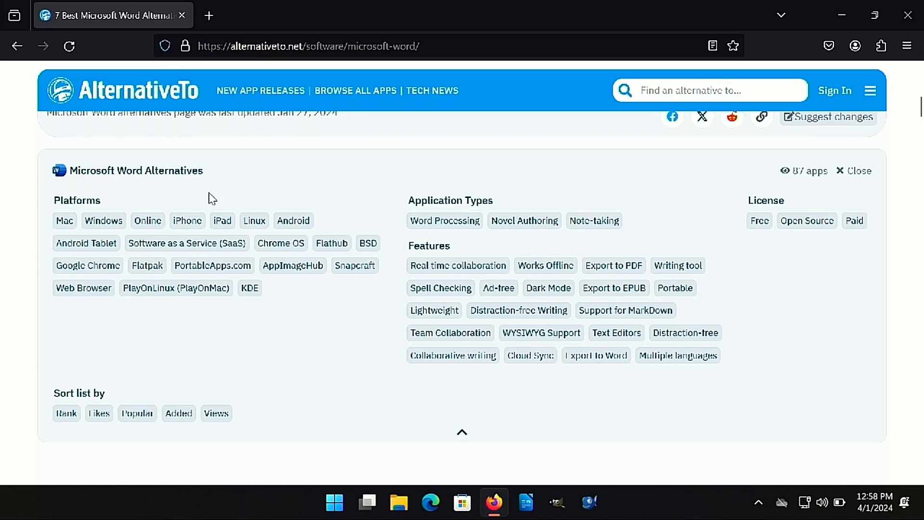
pyautogui.click(255, 220)
pyautogui.scroll(-5, 358, 262)
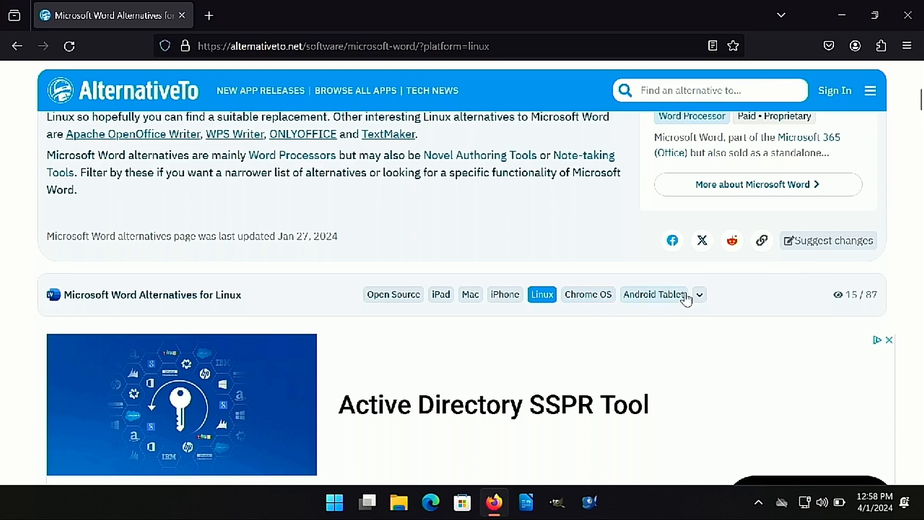
# Add the Open Source license filter to the Linux alternatives and collapse the expanded filters.
pyautogui.click(698, 296)
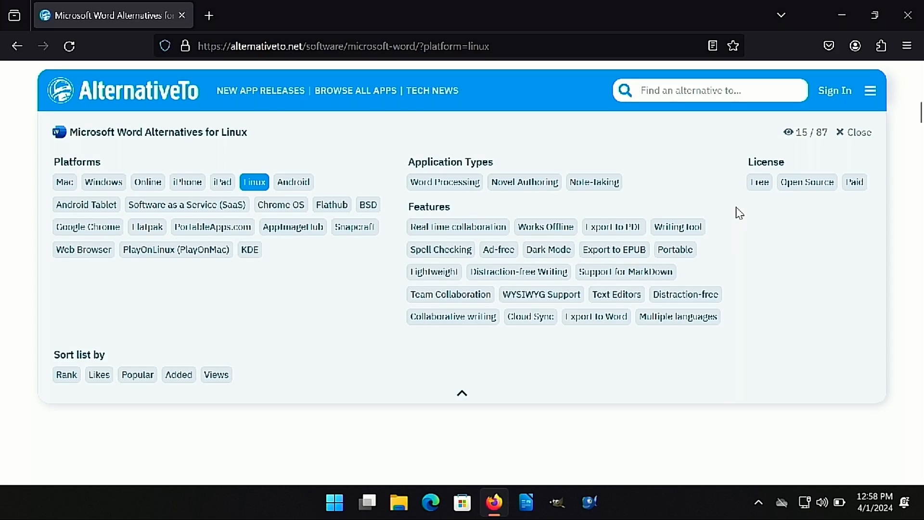
pyautogui.click(814, 183)
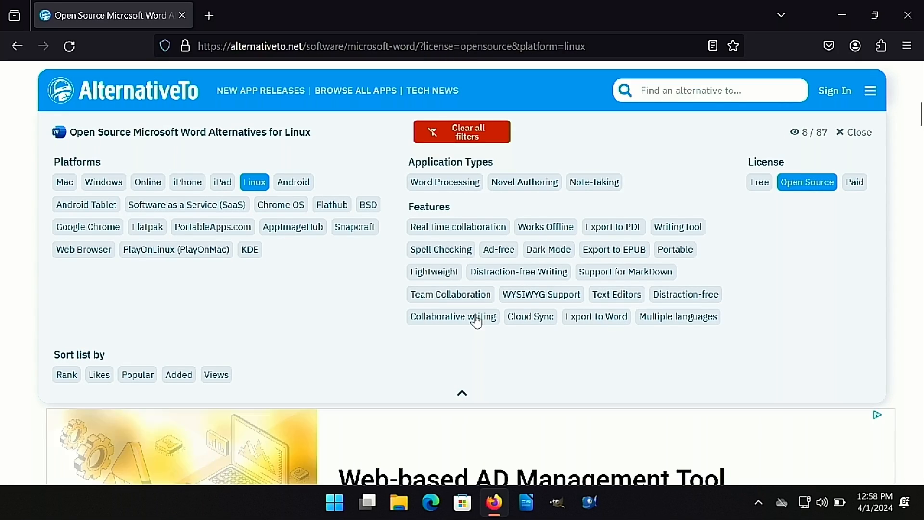
pyautogui.click(462, 393)
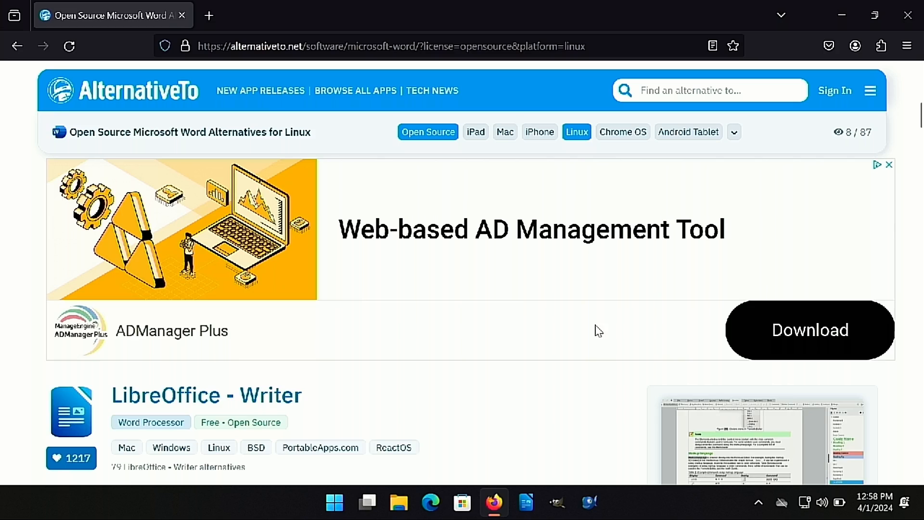
# Review the filtered alternatives, including LibreOffice Writer, Apache OpenOffice Writer, ONLYOFFICE, AbiWord and Manuskript, with their features and comments.
pyautogui.scroll(-3, 505, 277)
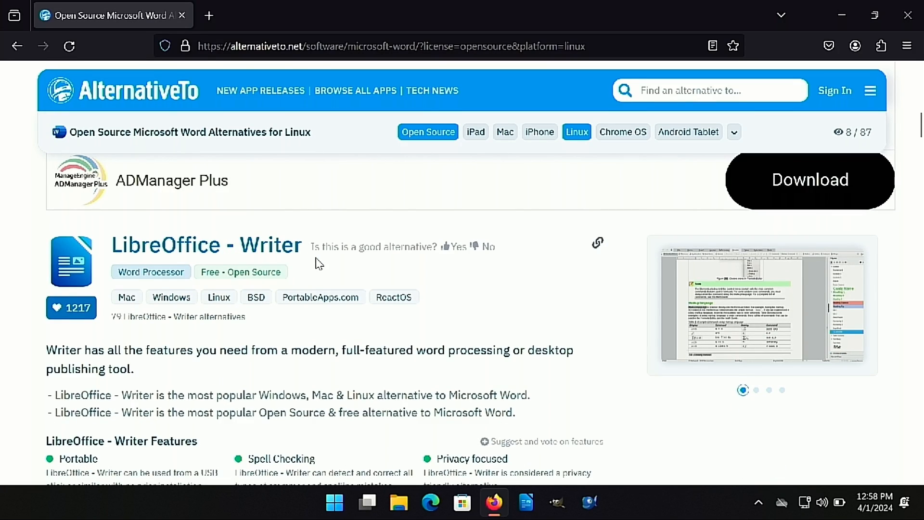
pyautogui.scroll(-10, 333, 264)
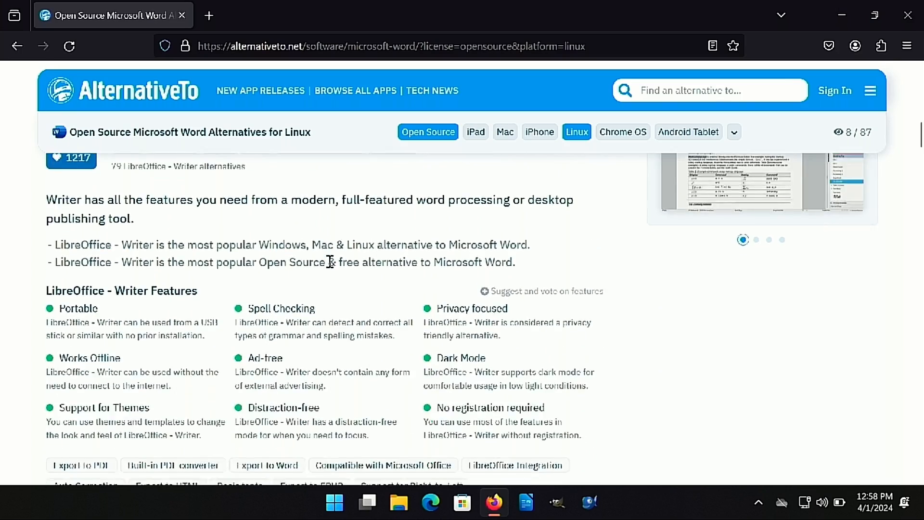
pyautogui.scroll(-8, 176, 241)
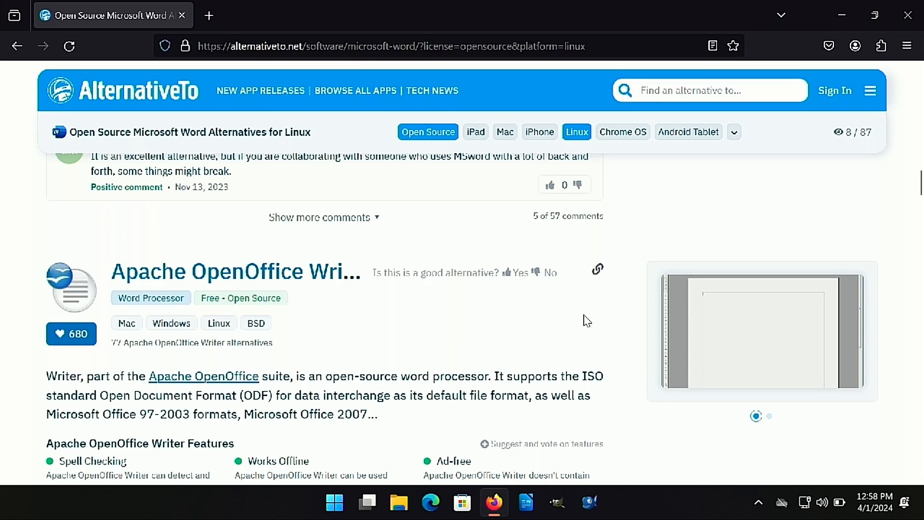
pyautogui.scroll(-8, 587, 320)
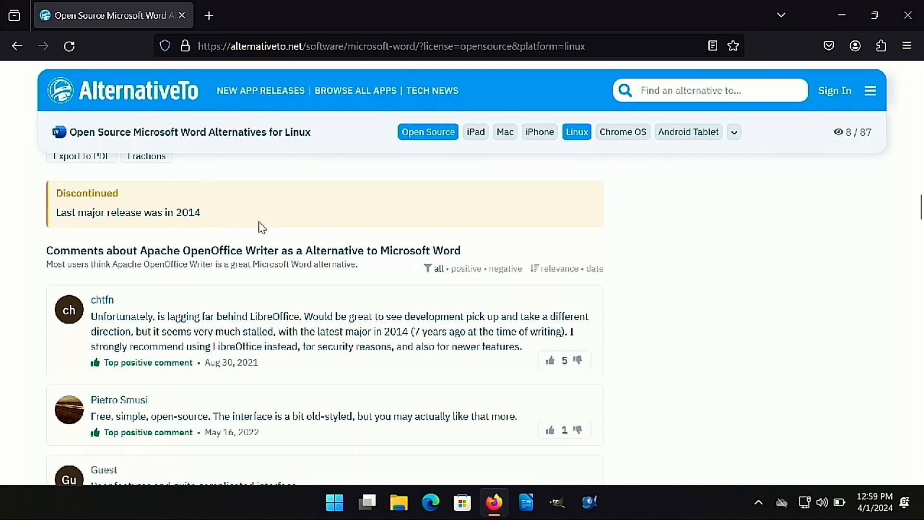
pyautogui.scroll(-11, 562, 324)
pyautogui.scroll(-3, 591, 359)
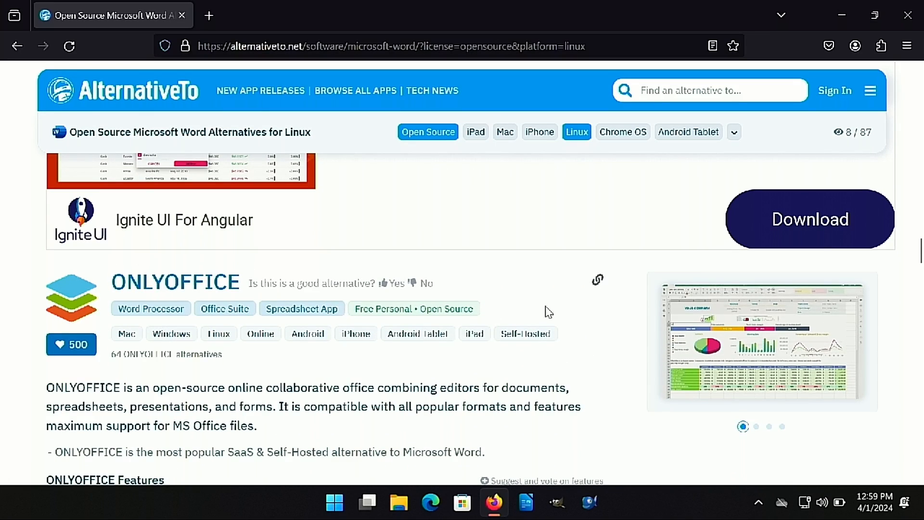
pyautogui.scroll(-2, 559, 321)
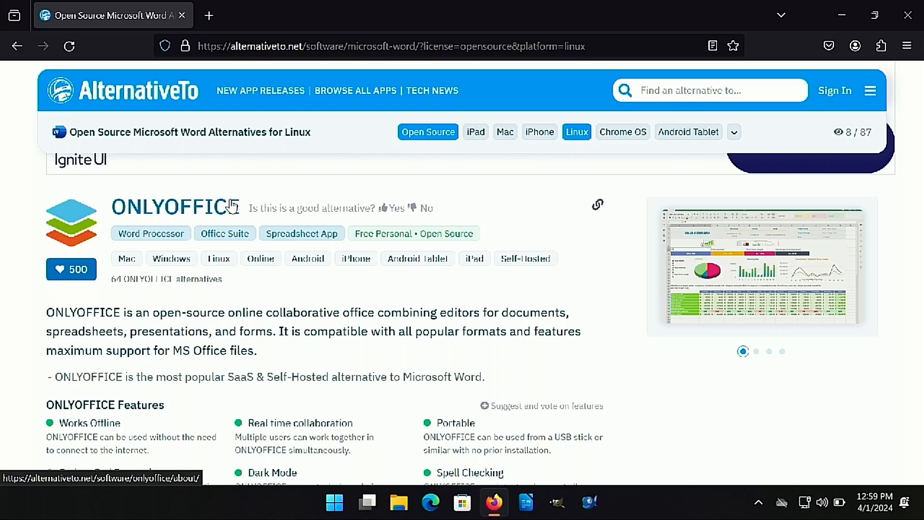
pyautogui.scroll(-5, 255, 260)
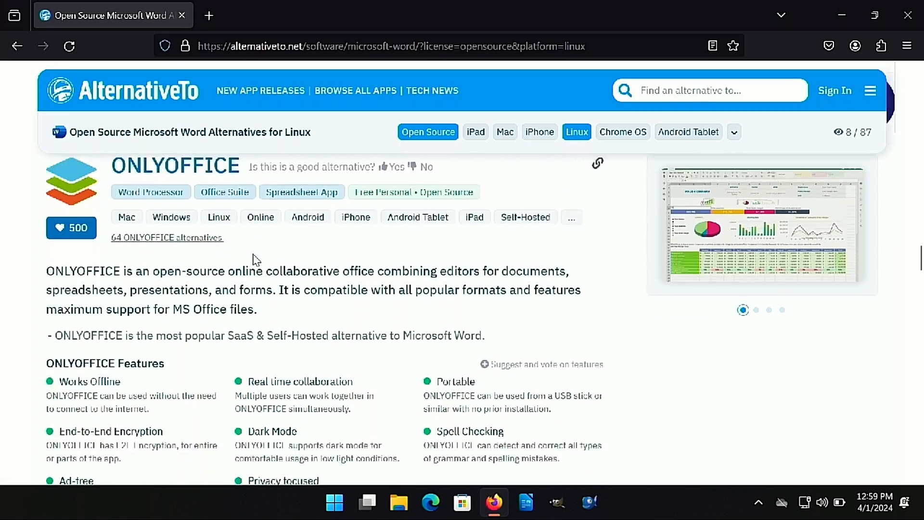
pyautogui.scroll(-5, 256, 263)
pyautogui.scroll(10, 256, 264)
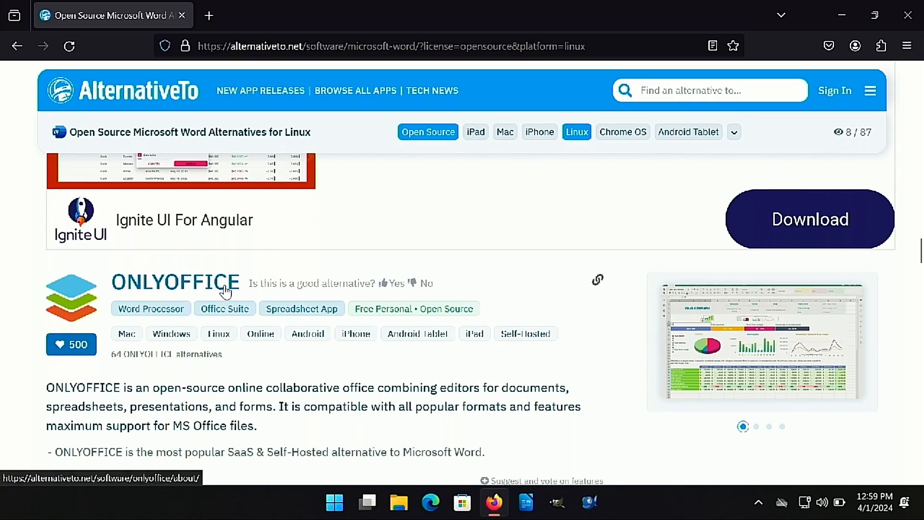
pyautogui.scroll(-2, 228, 290)
pyautogui.scroll(-4, 227, 290)
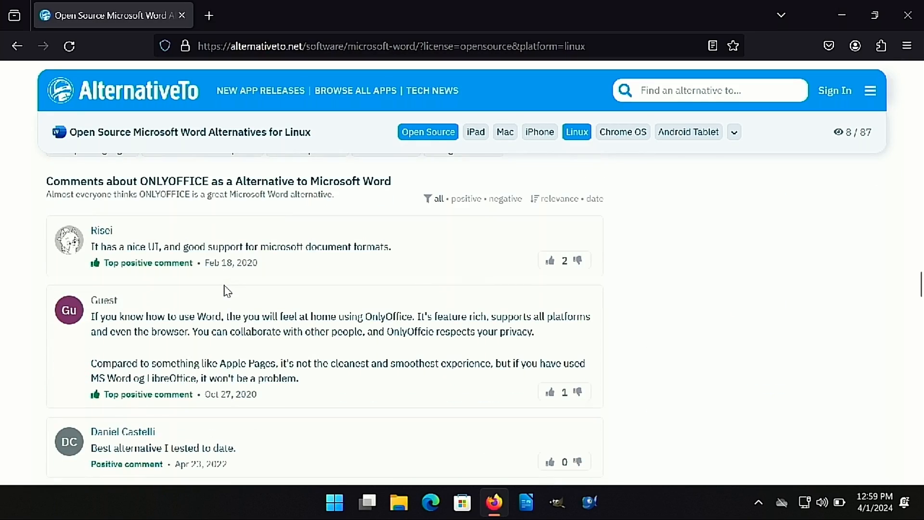
pyautogui.scroll(-10, 237, 269)
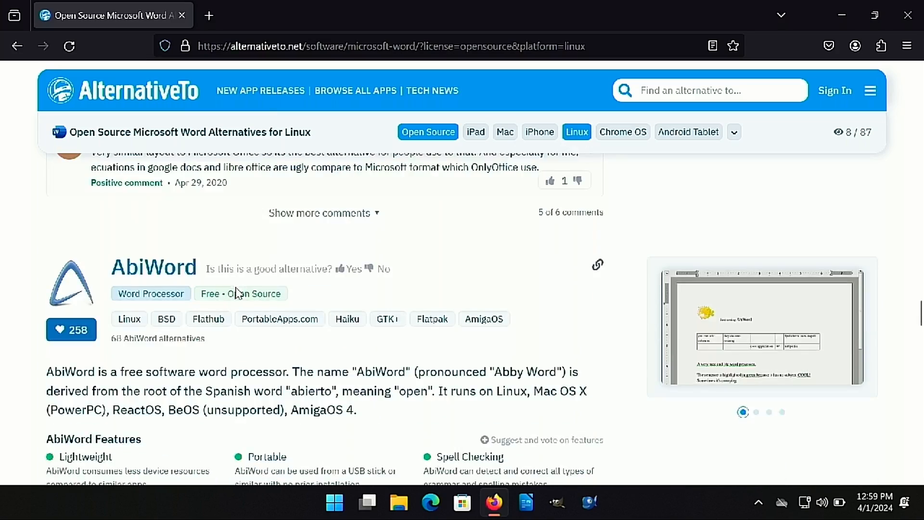
pyautogui.scroll(-10, 237, 296)
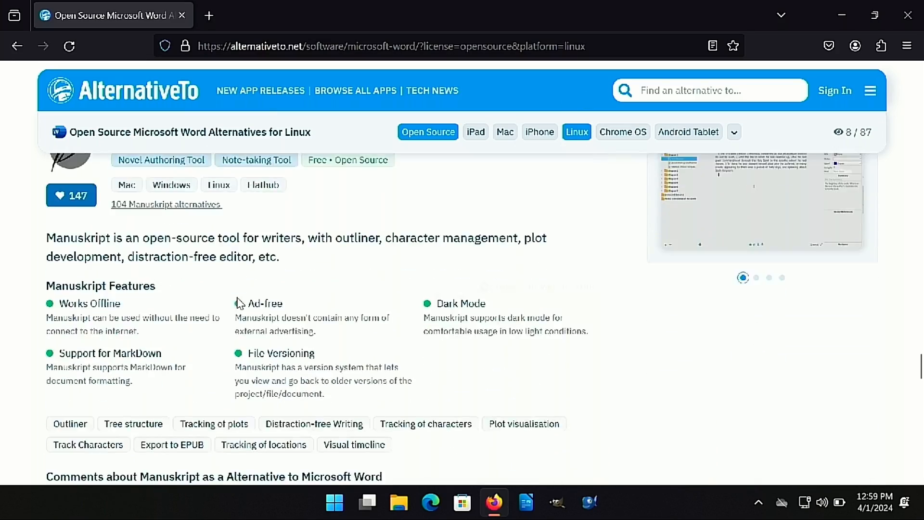
pyautogui.scroll(2, 243, 308)
pyautogui.scroll(-15, 249, 323)
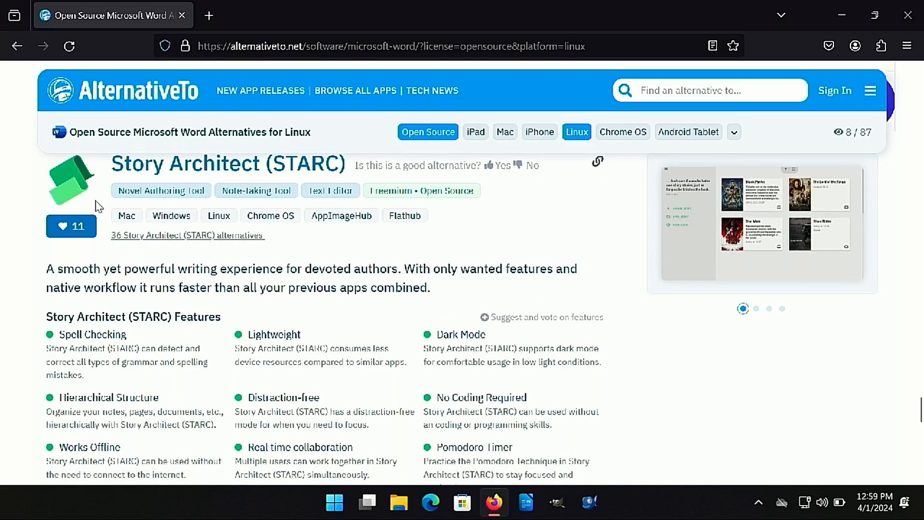
# Open the Story Architect (STARC) entry and read its description and main features.
pyautogui.scroll(3, 223, 302)
pyautogui.click(243, 314)
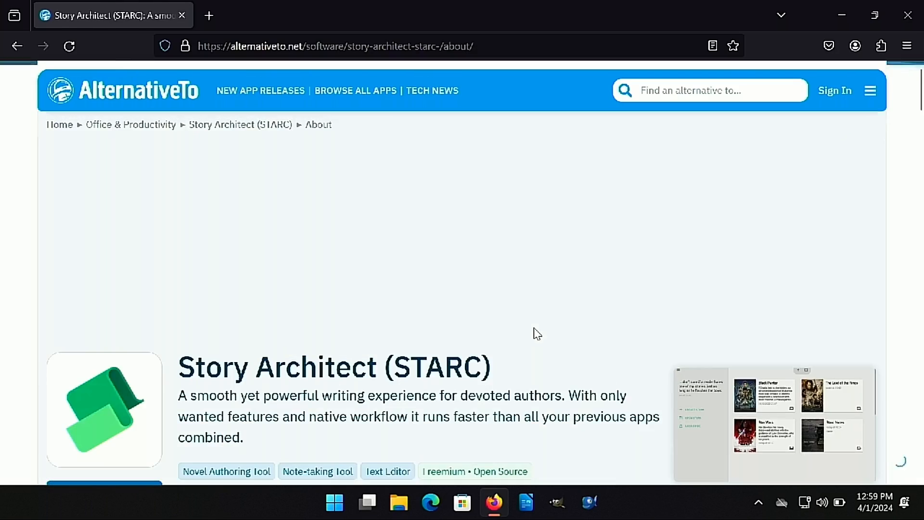
pyautogui.scroll(-5, 534, 333)
pyautogui.scroll(-9, 481, 320)
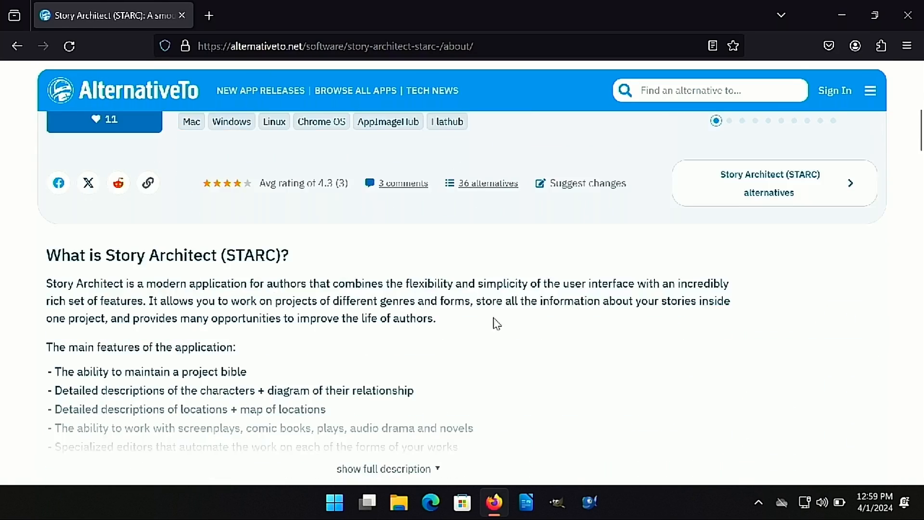
# Examine the official links and desktop screenshots on the Story Architect (STARC) entry.
pyautogui.scroll(6, 824, 230)
pyautogui.scroll(-5, 690, 290)
pyautogui.scroll(-7, 277, 301)
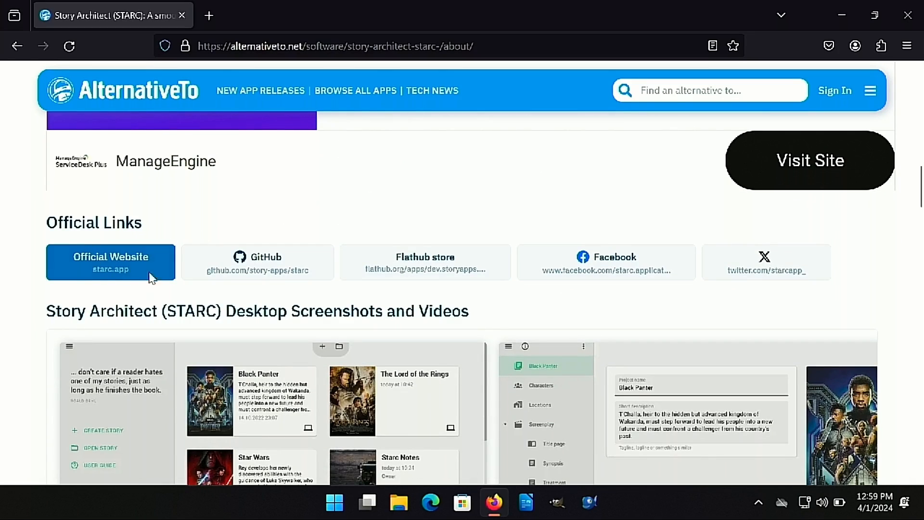
pyautogui.scroll(10, 149, 285)
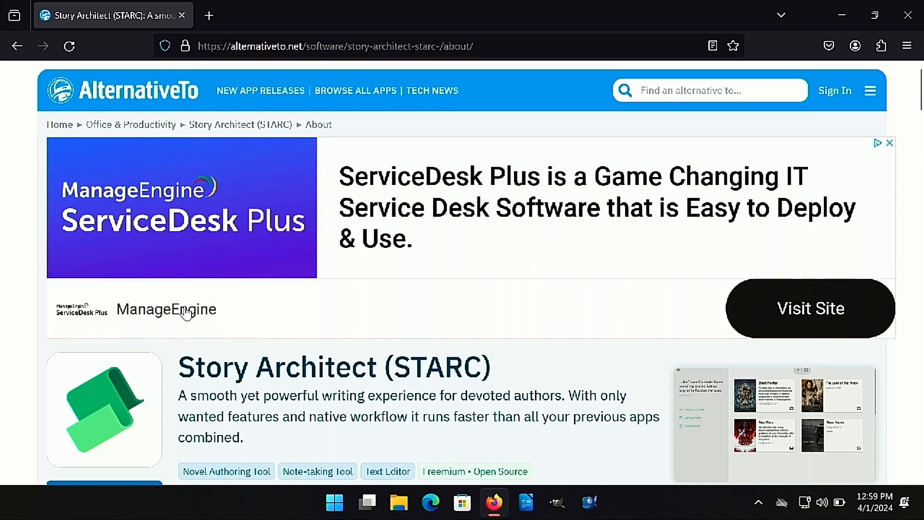
# Search AlternativeTo for "ill" and open the Adobe Illustrator alternatives.
pyautogui.click(688, 90)
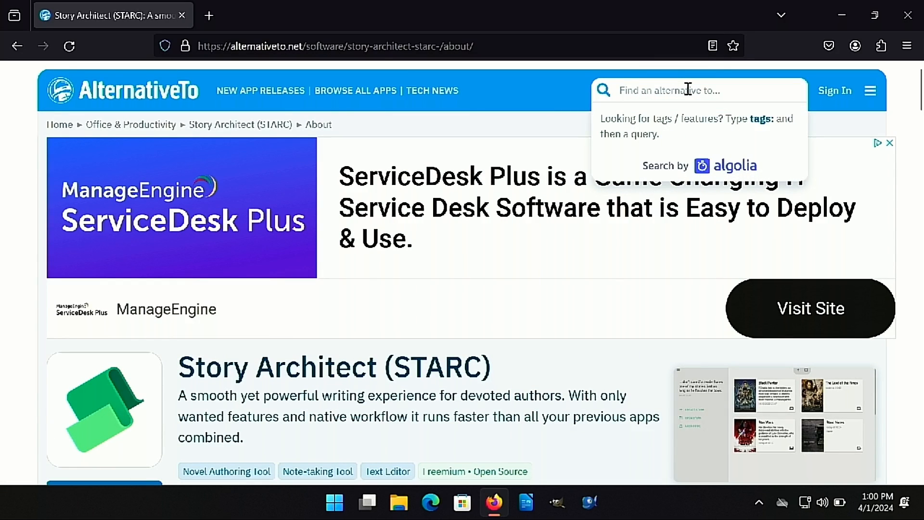
pyautogui.write('ill')
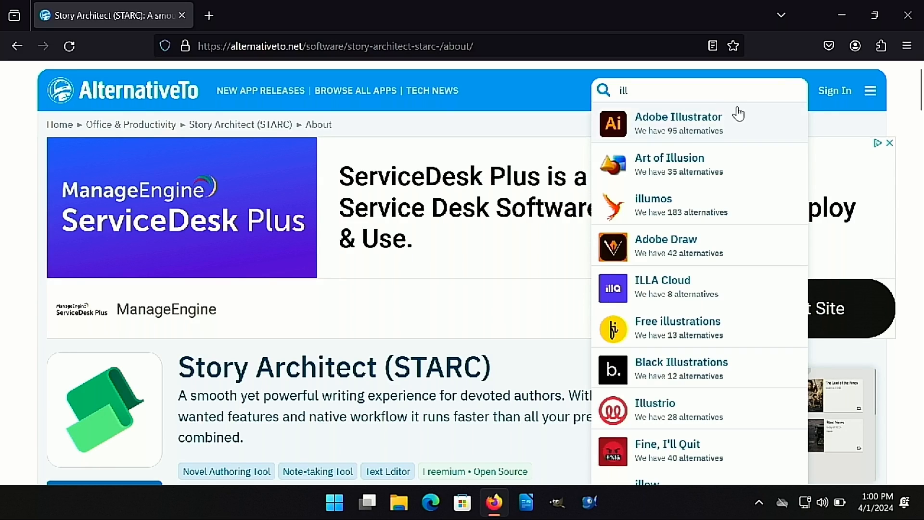
pyautogui.click(718, 110)
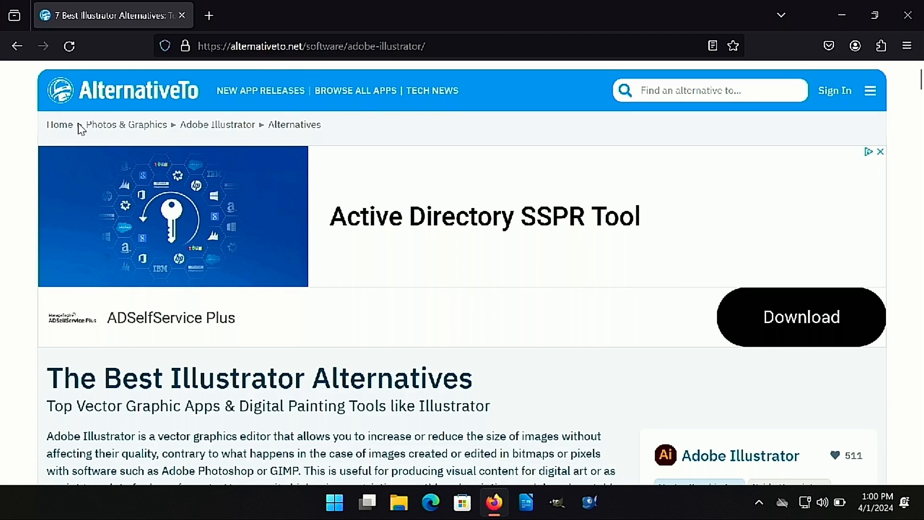
# Limit the Adobe Illustrator alternatives to the Linux platform.
pyautogui.scroll(-3, 264, 231)
pyautogui.scroll(2, 270, 221)
pyautogui.scroll(-3, 378, 258)
pyautogui.scroll(-6, 430, 222)
pyautogui.scroll(5, 429, 222)
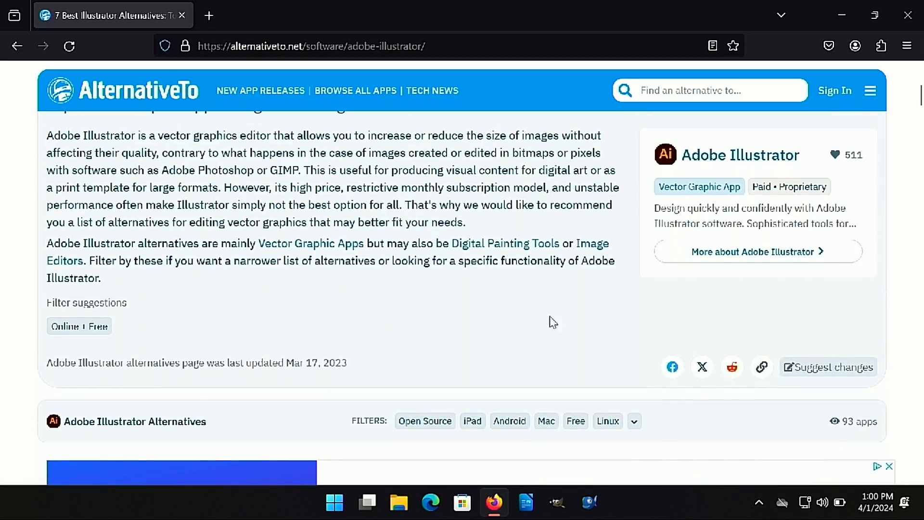
pyautogui.click(608, 422)
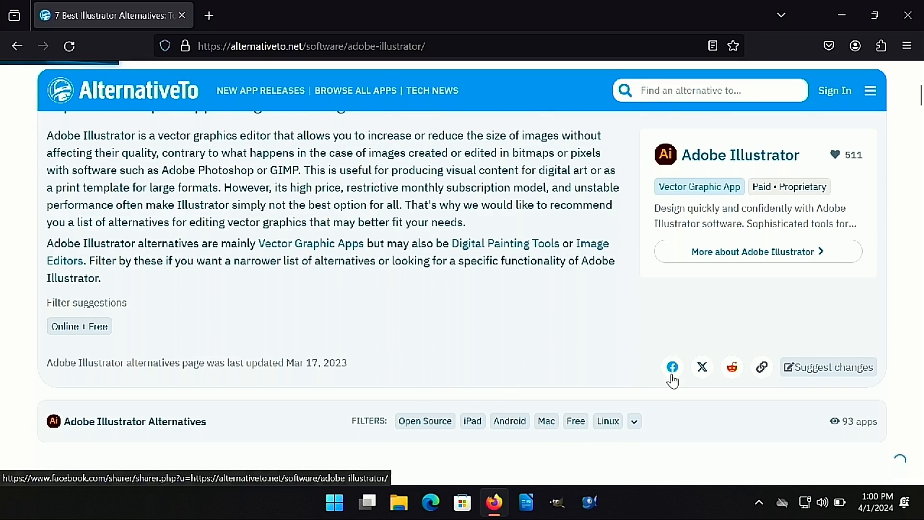
# Review the Linux alternatives to Illustrator, examining Inkscape's description, features and user comments and the Corel Vector entry.
pyautogui.scroll(-1, 673, 381)
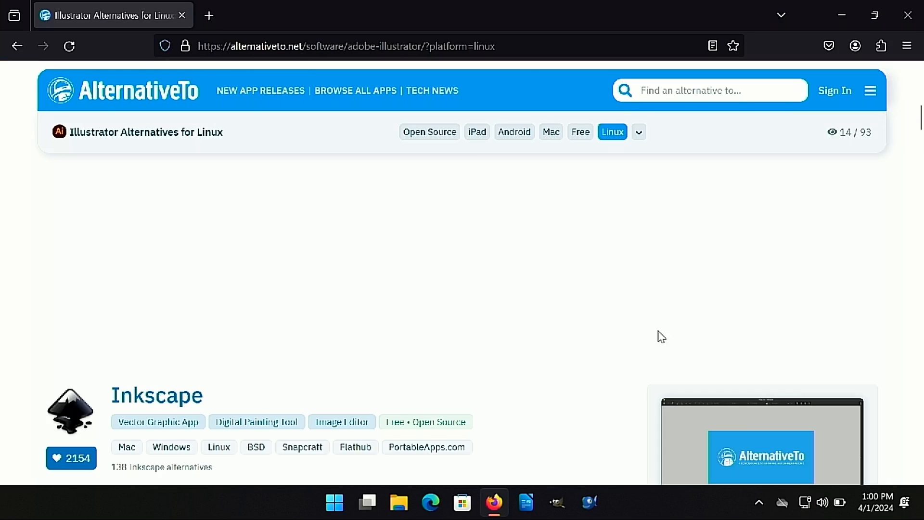
pyautogui.scroll(-2, 544, 295)
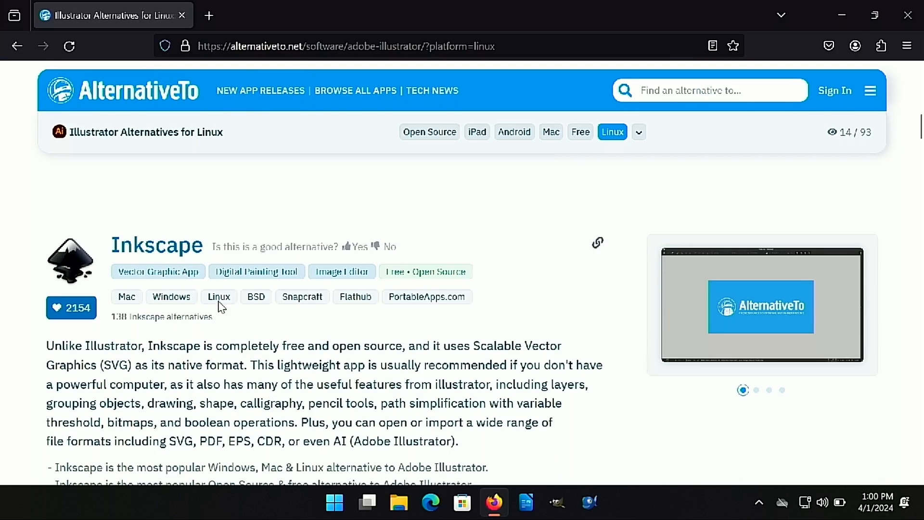
pyautogui.scroll(-1, 249, 307)
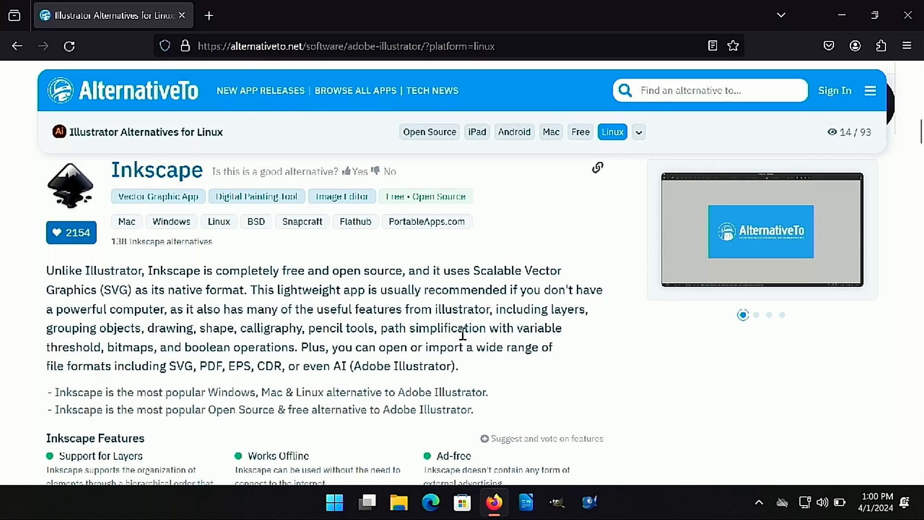
pyautogui.scroll(-2, 409, 345)
pyautogui.scroll(5, 411, 351)
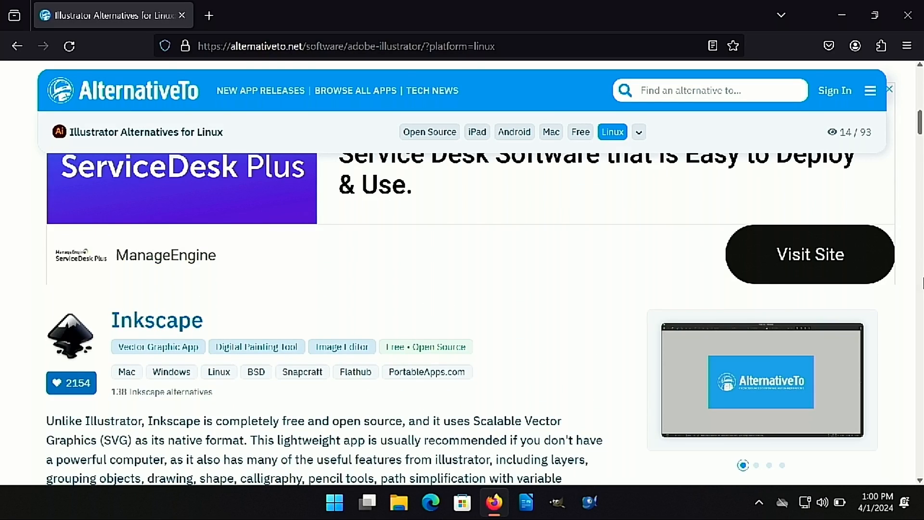
pyautogui.scroll(-10, 337, 361)
pyautogui.scroll(-6, 262, 358)
pyautogui.scroll(9, 295, 347)
pyautogui.scroll(7, 597, 371)
pyautogui.scroll(-3, 793, 362)
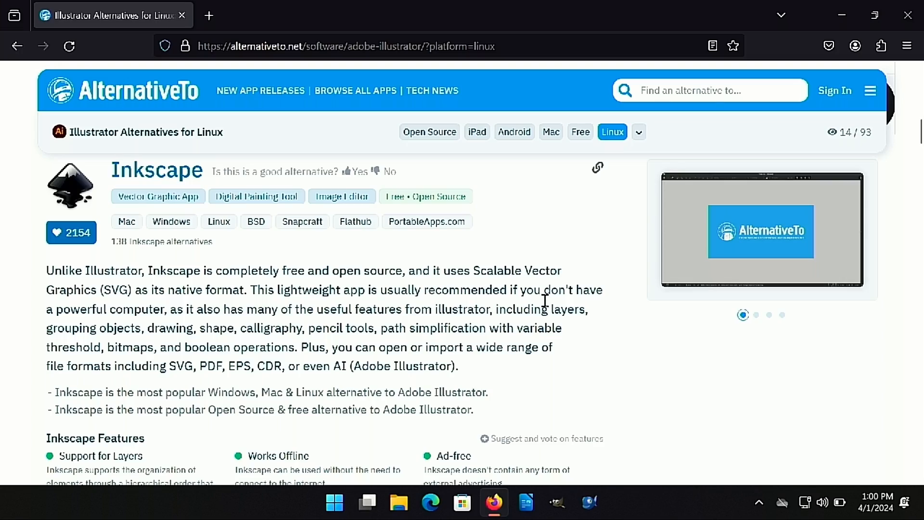
pyautogui.scroll(5, 154, 316)
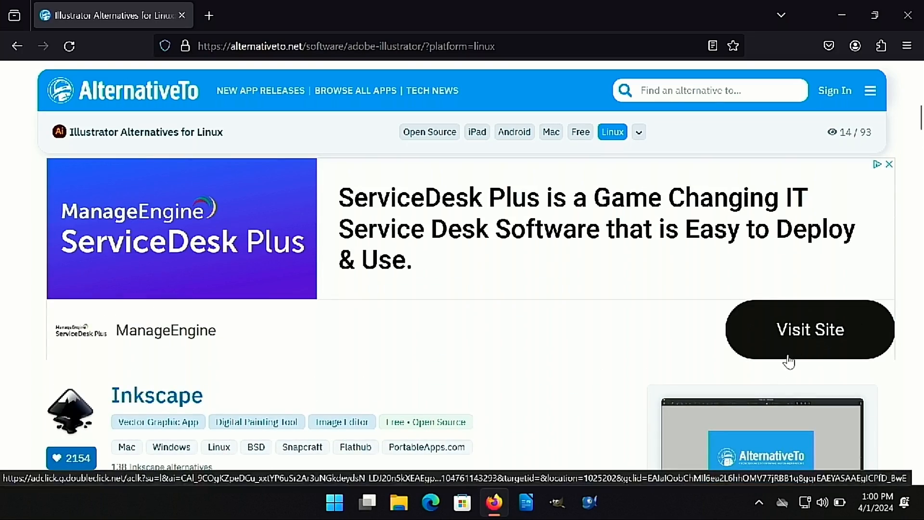
pyautogui.scroll(-10, 683, 368)
pyautogui.scroll(-3, 284, 276)
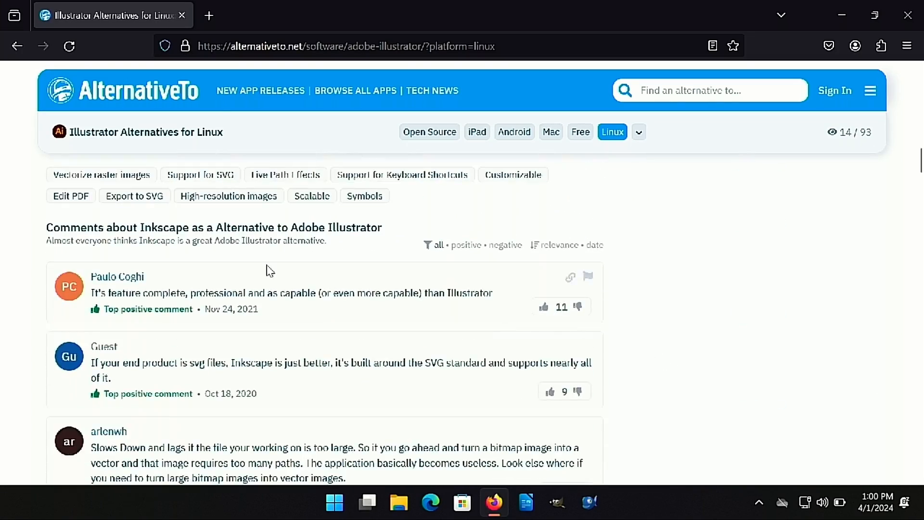
pyautogui.scroll(-6, 154, 263)
pyautogui.scroll(-10, 177, 283)
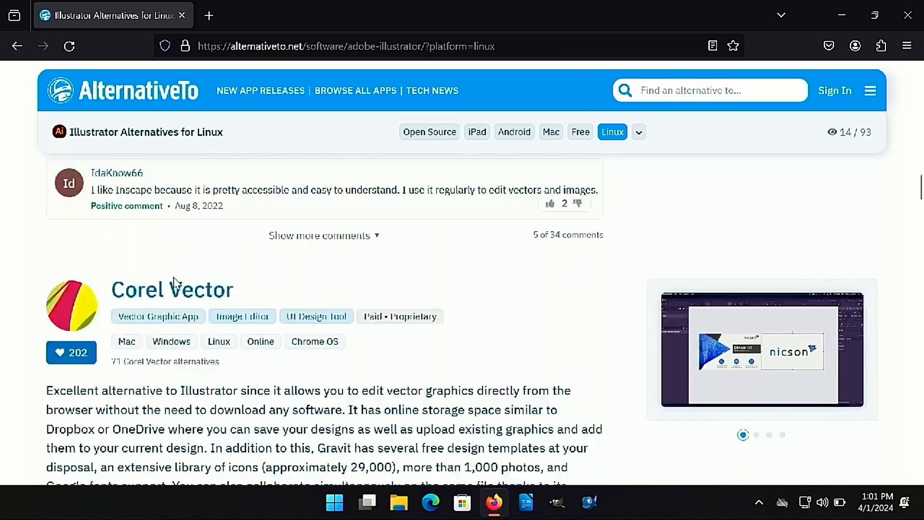
pyautogui.scroll(20, 186, 287)
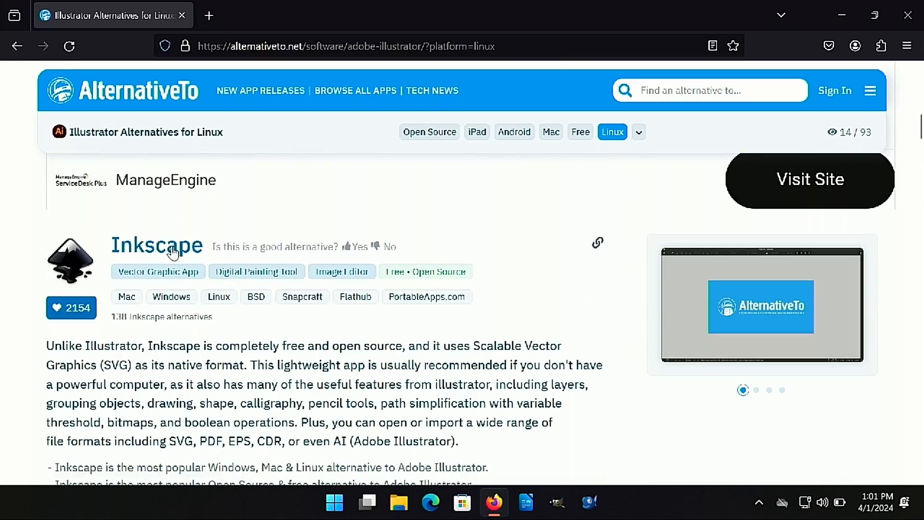
# Open the Inkscape entry and go to its official download links.
pyautogui.click(247, 273)
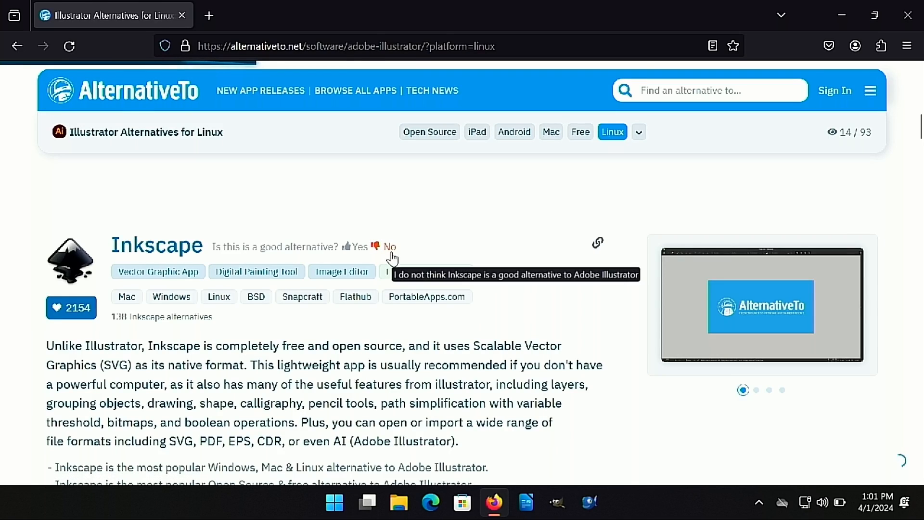
pyautogui.scroll(-5, 332, 328)
pyautogui.scroll(-6, 338, 329)
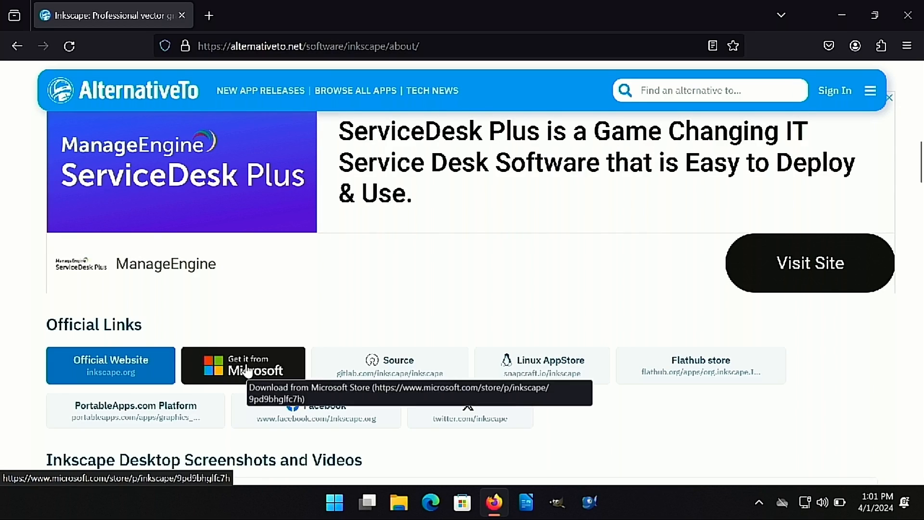
# Switch to the Microsoft Store, search for "inksc", open the Inkscape app page and start its installation.
pyautogui.click(463, 503)
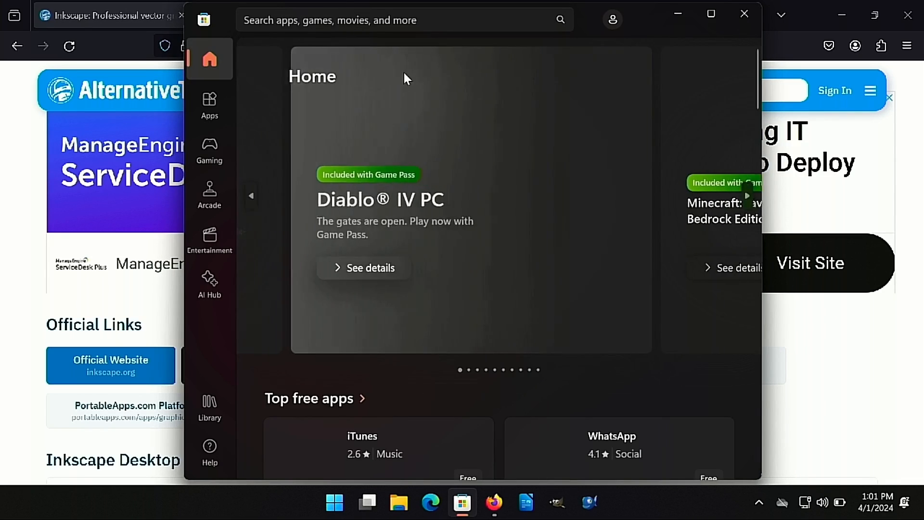
pyautogui.click(350, 21)
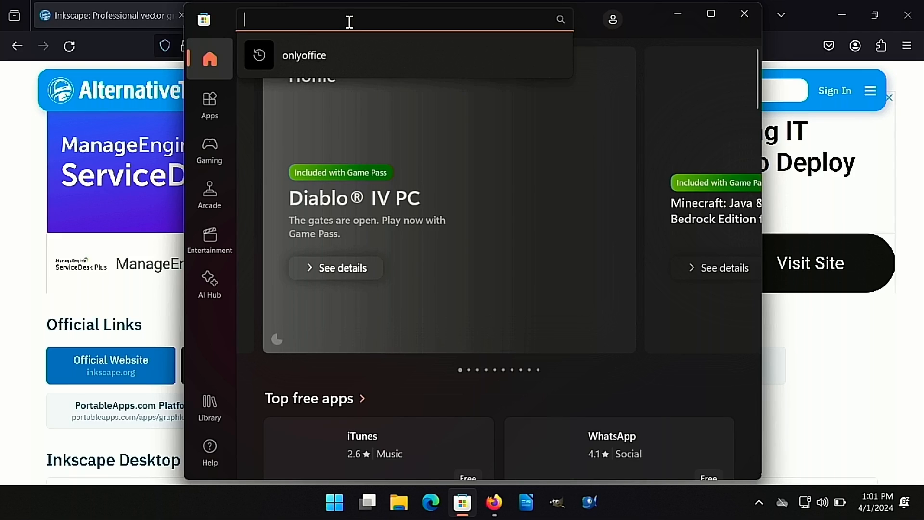
pyautogui.write('inksc')
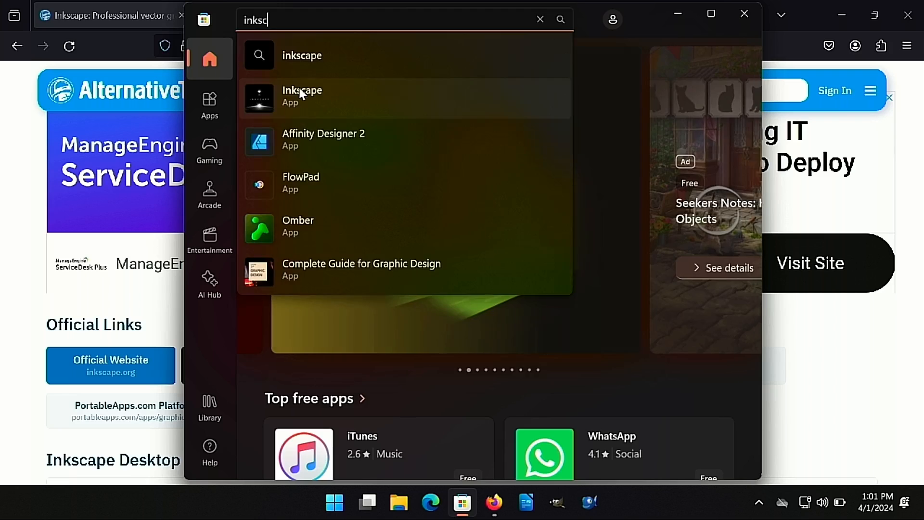
pyautogui.click(299, 91)
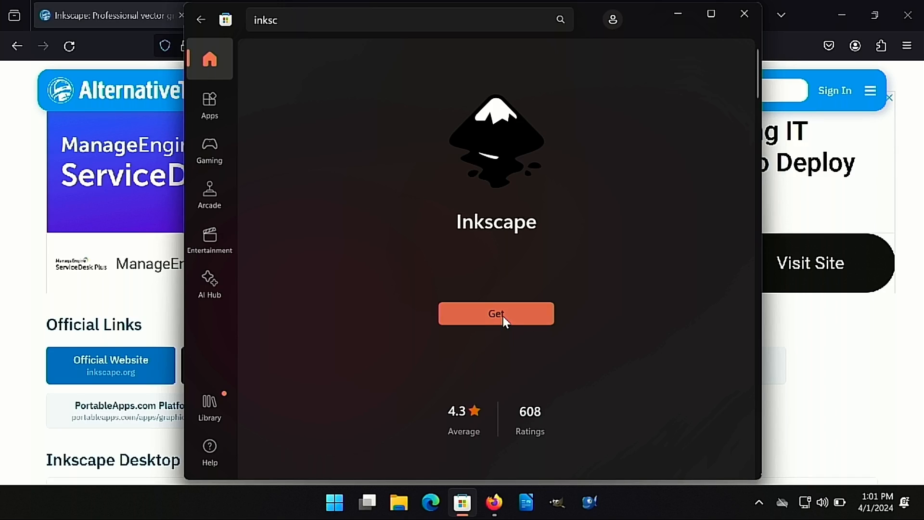
pyautogui.click(504, 316)
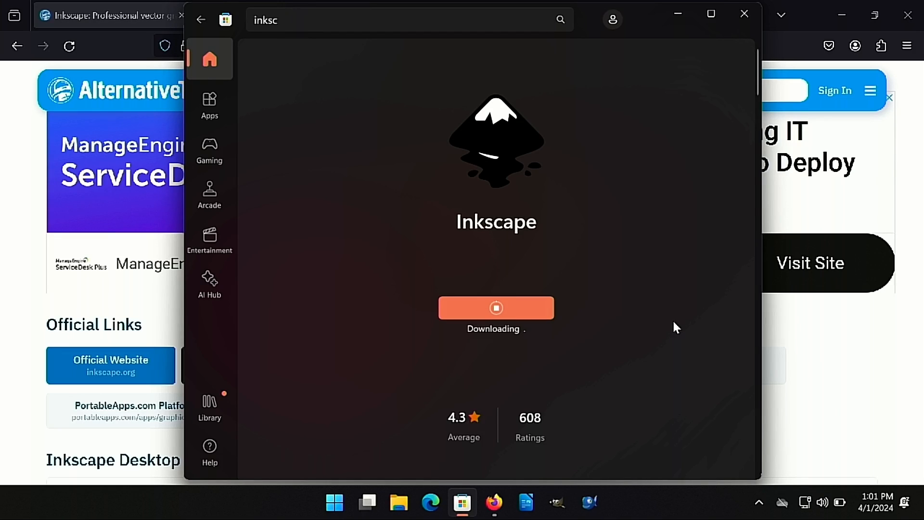
# Open the Downloads folder in File Explorer, and launch Bluefish for a brief look before closing it.
pyautogui.click(399, 502)
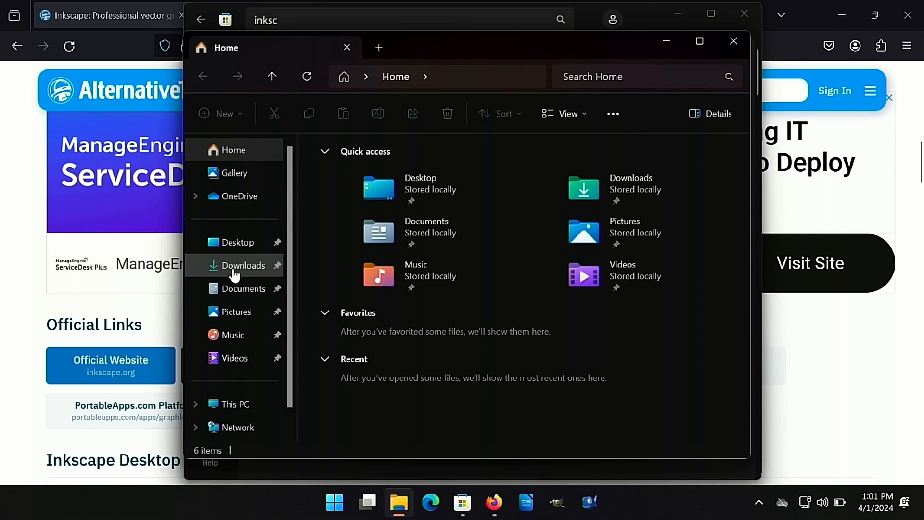
pyautogui.click(235, 266)
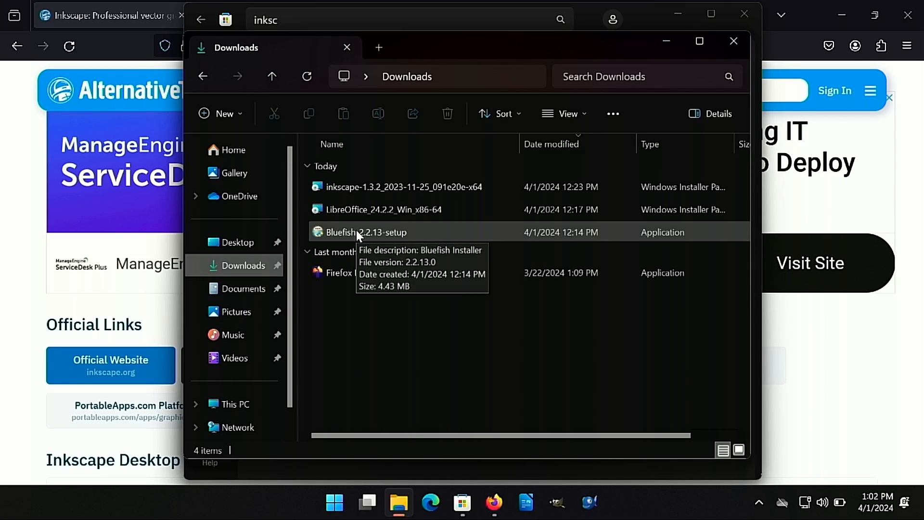
pyautogui.click(590, 501)
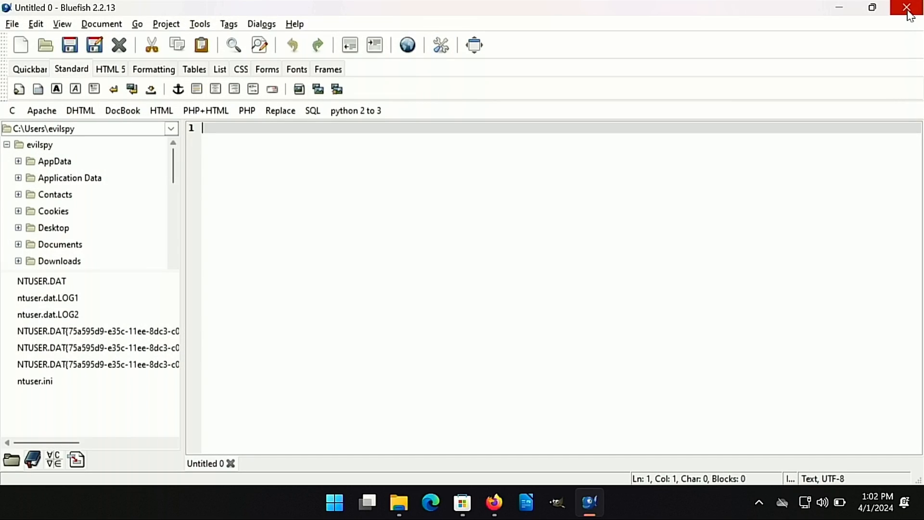
pyautogui.click(908, 10)
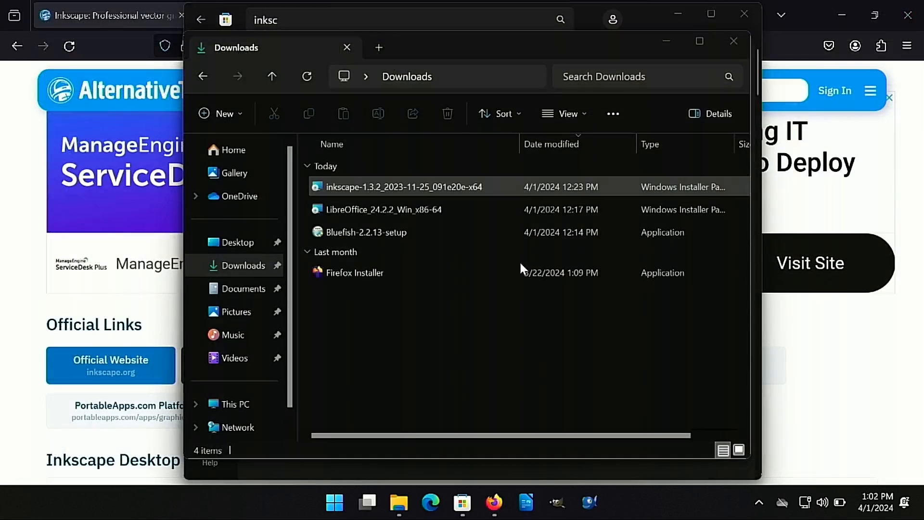
pyautogui.doubleClick(374, 233)
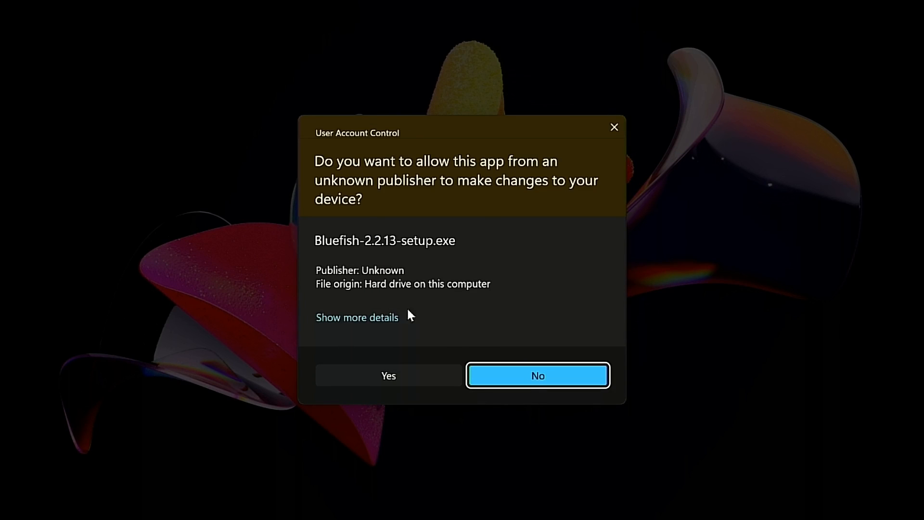
pyautogui.click(400, 377)
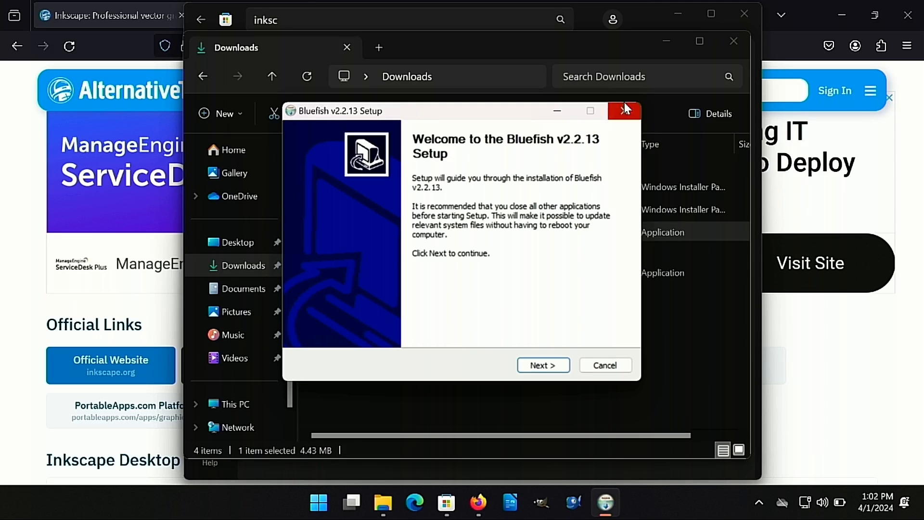
pyautogui.click(625, 110)
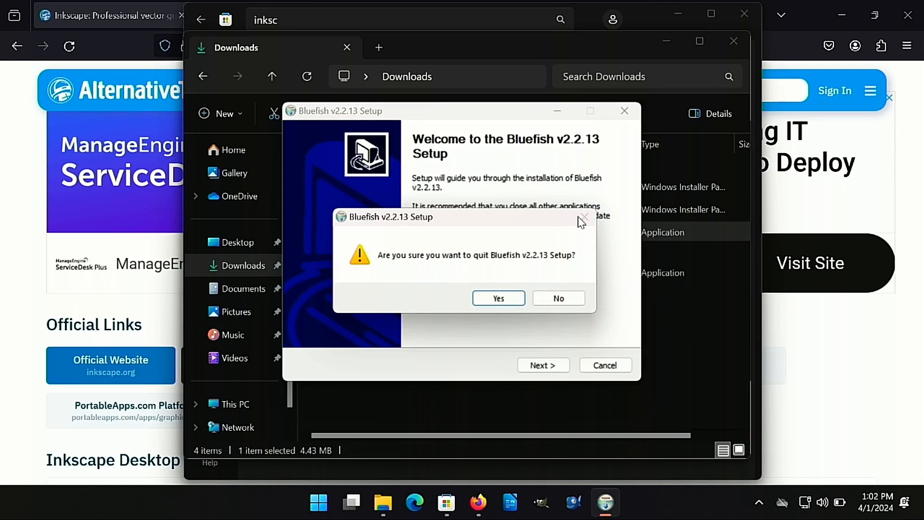
pyautogui.click(556, 301)
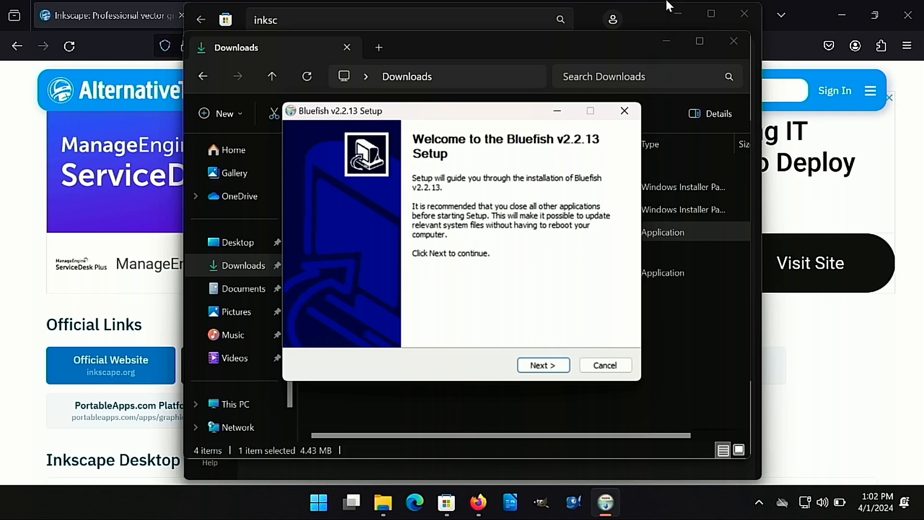
pyautogui.click(604, 365)
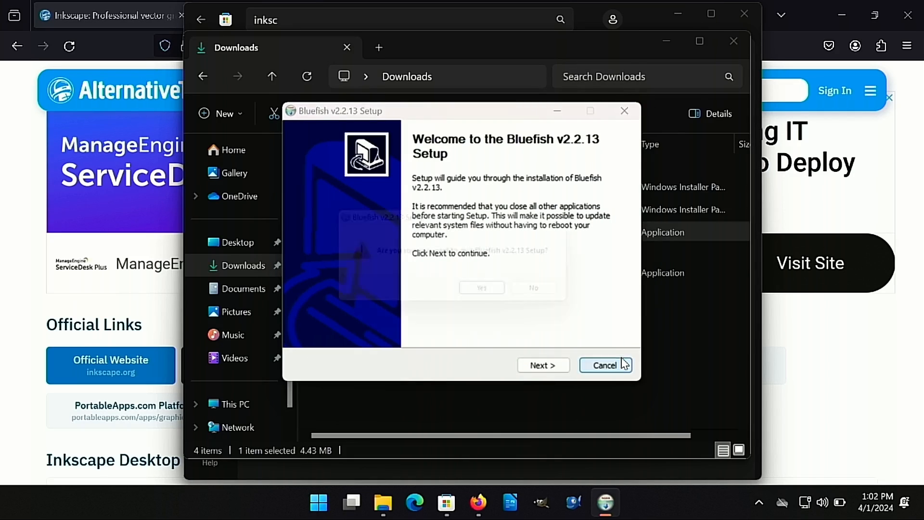
pyautogui.click(520, 299)
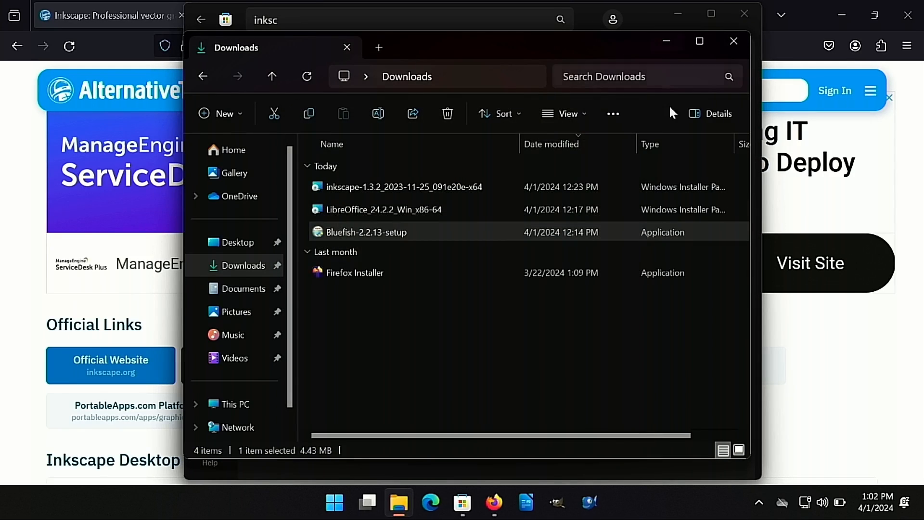
# Search Windows for "ink" to check for Inkscape, then close the Microsoft Store and Downloads windows.
pyautogui.click(744, 11)
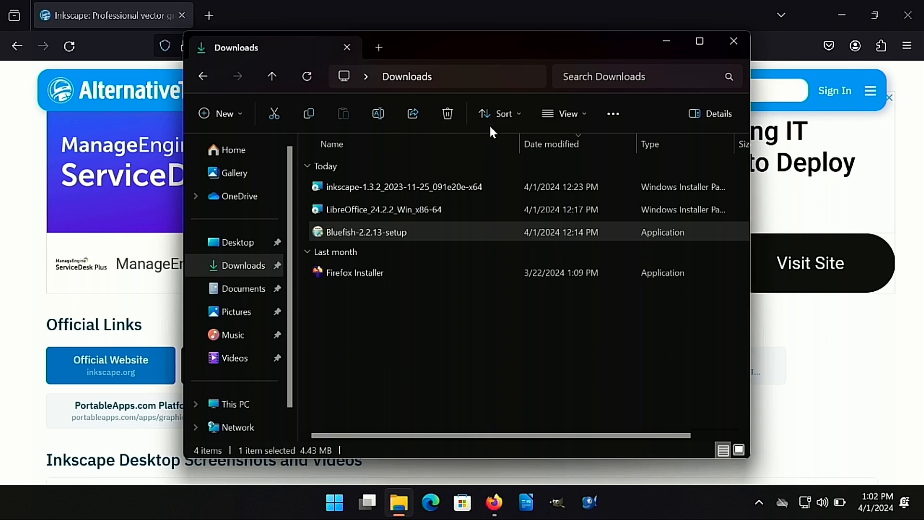
pyautogui.click(462, 503)
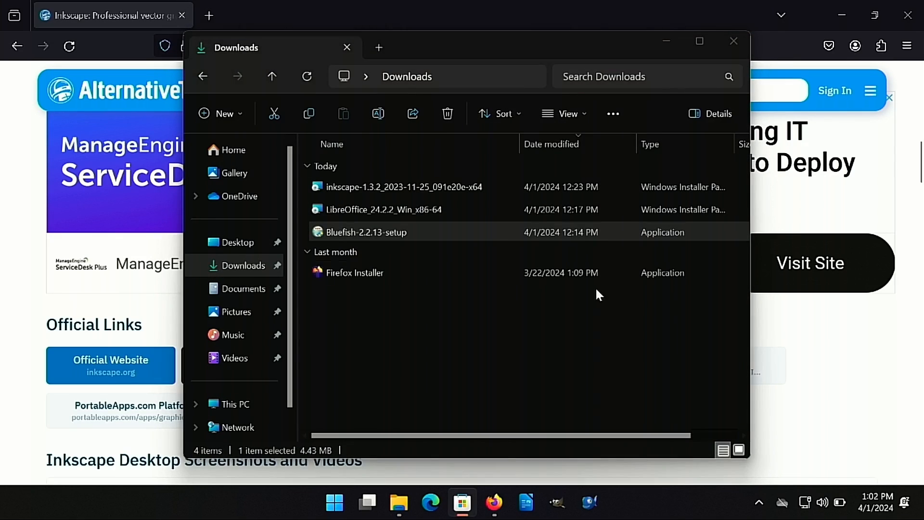
pyautogui.click(337, 507)
pyautogui.click(337, 507)
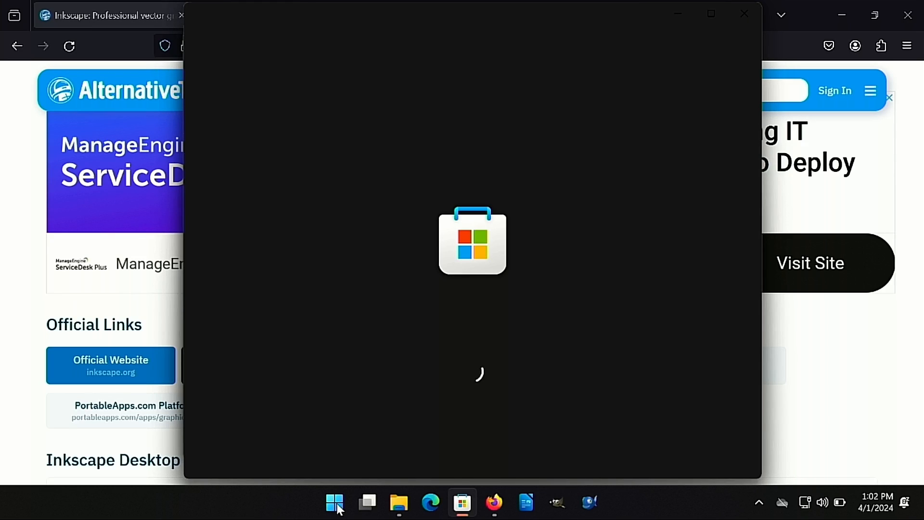
pyautogui.click(336, 504)
pyautogui.write('ink')
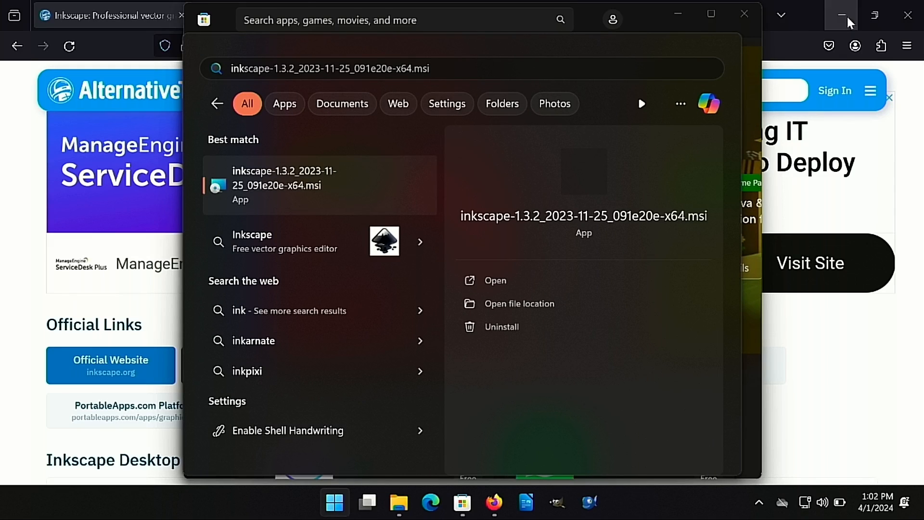
pyautogui.click(745, 14)
pyautogui.click(734, 41)
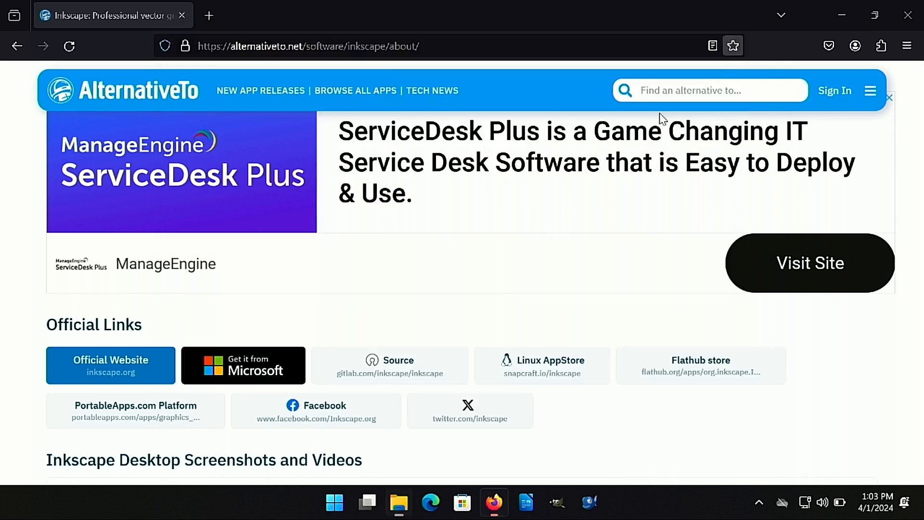
# Search the Microsoft Store for "ink", check the download on the Inkscape app page, and close the Store.
pyautogui.click(462, 502)
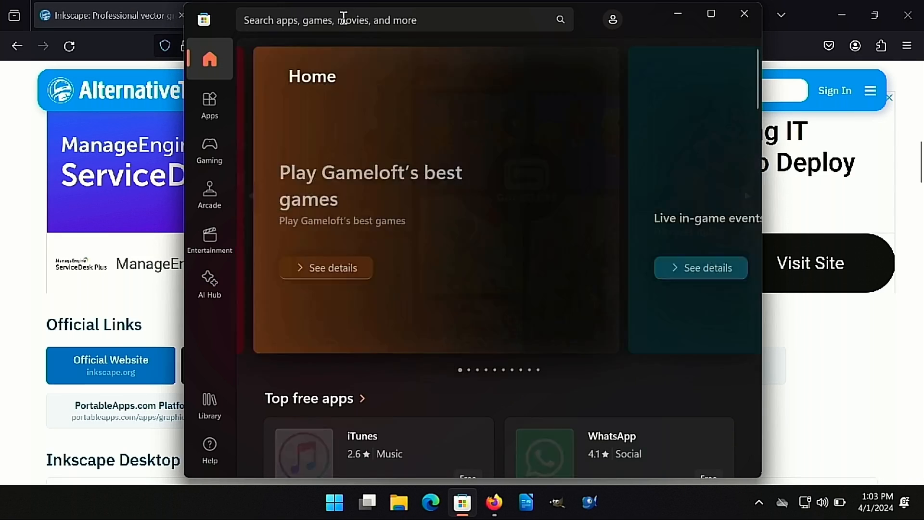
pyautogui.click(344, 19)
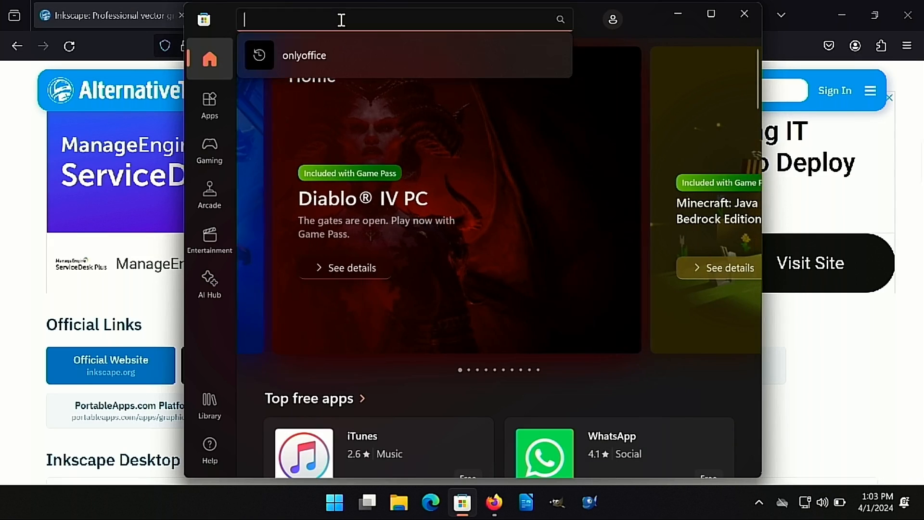
pyautogui.write('ink')
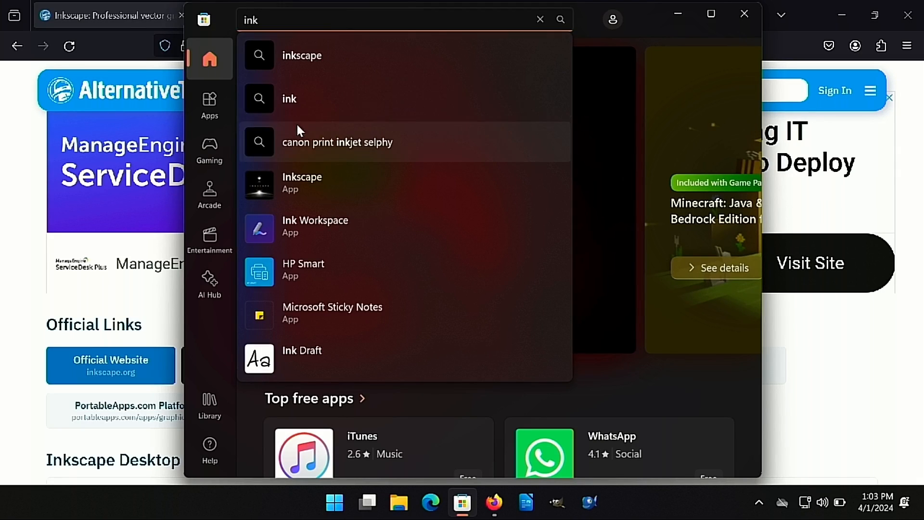
pyautogui.click(302, 175)
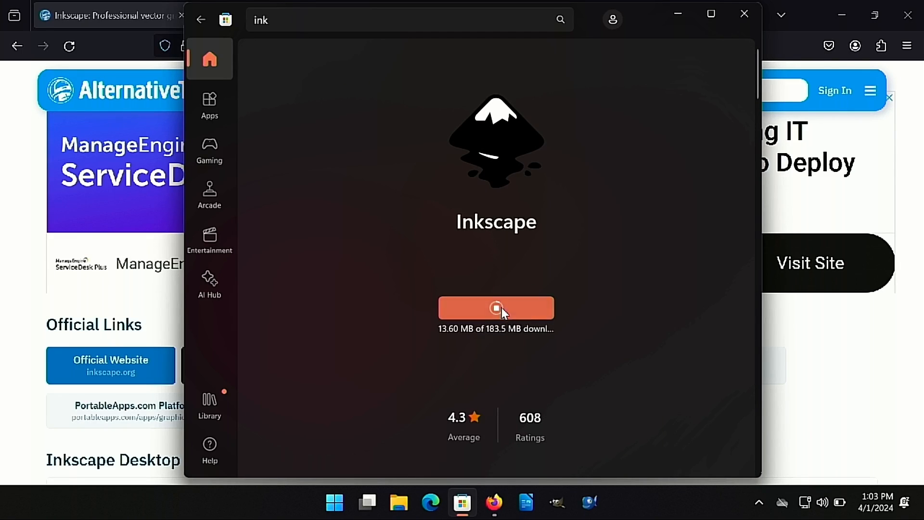
pyautogui.click(747, 17)
# Open the Downloads folder in File Explorer and launch the inkscape-1.3.2_2023-11-25_091e20e-x64 installer.
pyautogui.click(400, 503)
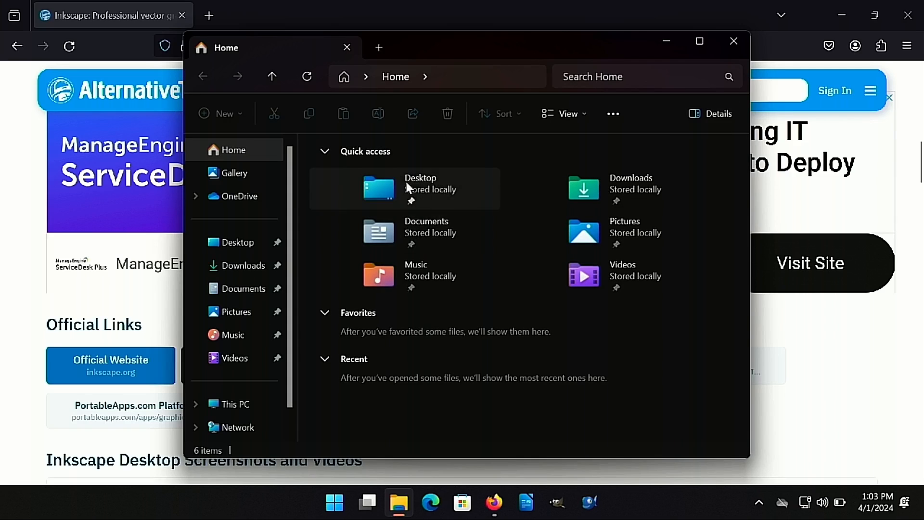
pyautogui.click(243, 266)
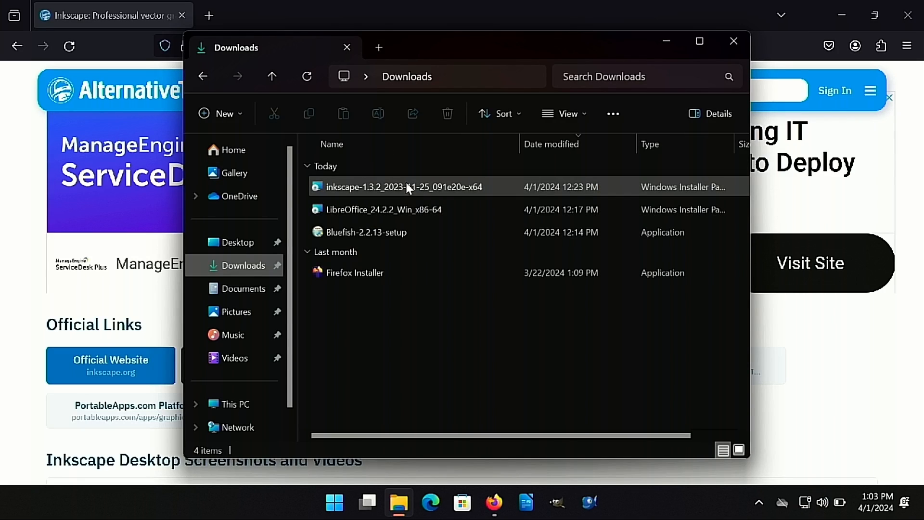
pyautogui.click(393, 186)
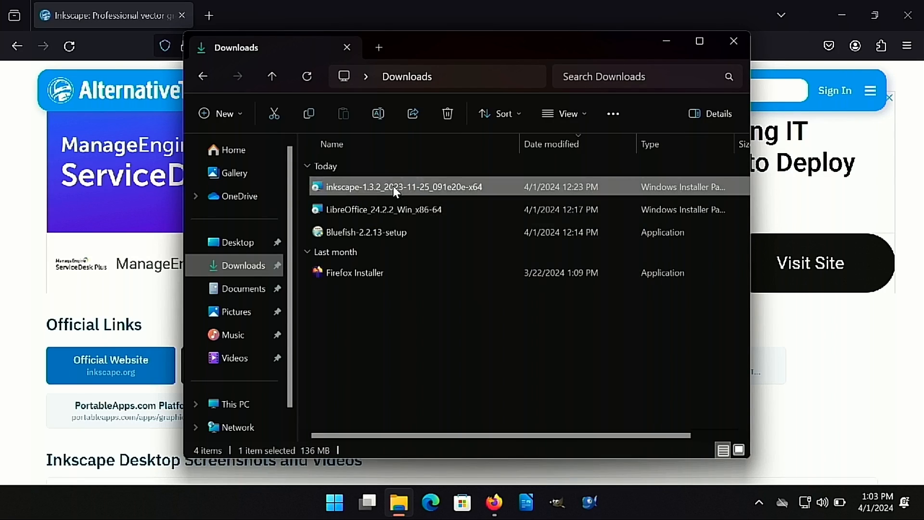
pyautogui.doubleClick(362, 183)
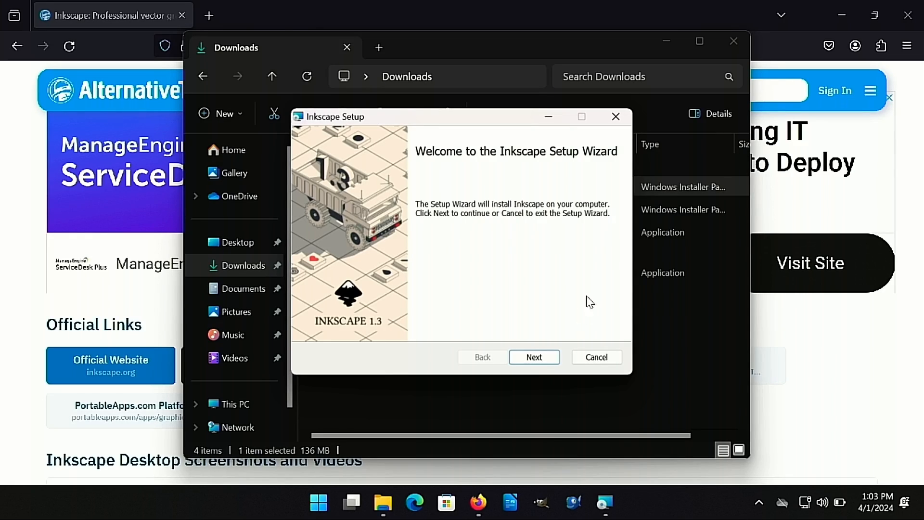
# Install Inkscape through the Setup Wizard with the default features and location, allowing it to make changes to the device.
pyautogui.click(534, 357)
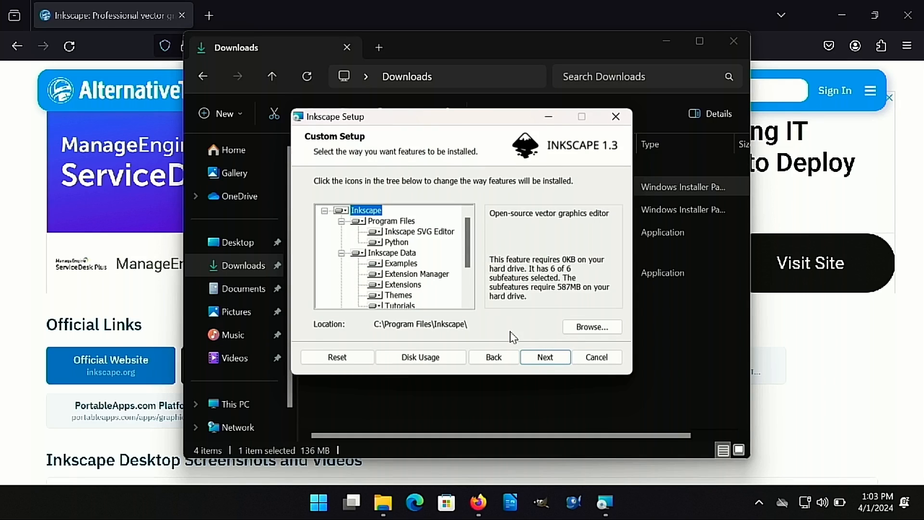
pyautogui.scroll(-3, 429, 262)
pyautogui.scroll(3, 448, 282)
pyautogui.click(537, 359)
pyautogui.click(529, 357)
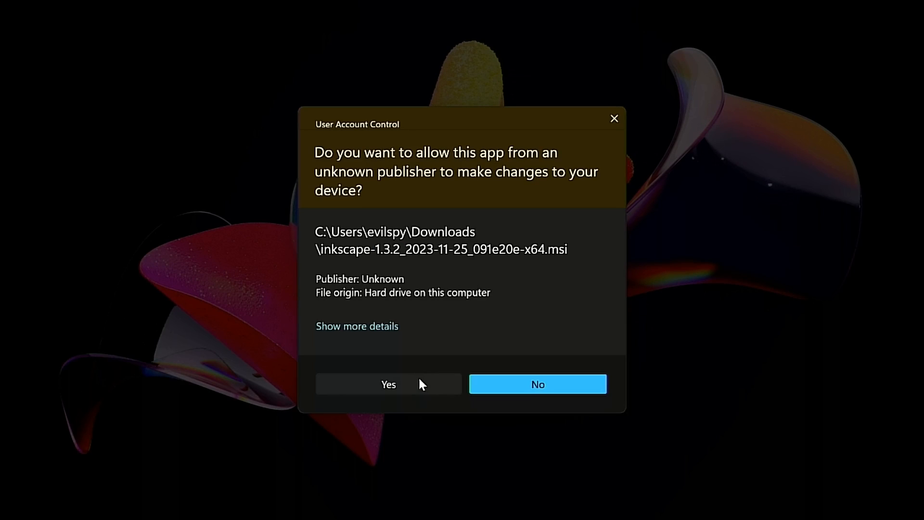
pyautogui.click(404, 391)
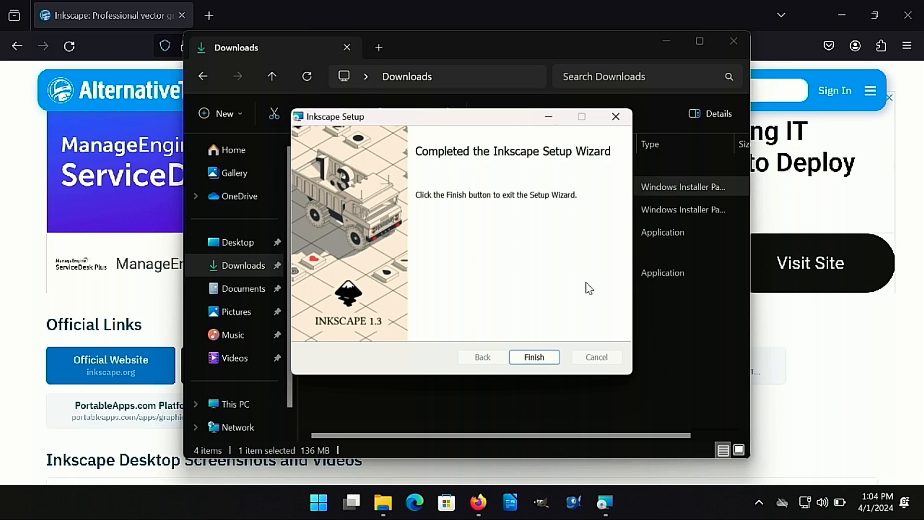
pyautogui.click(545, 357)
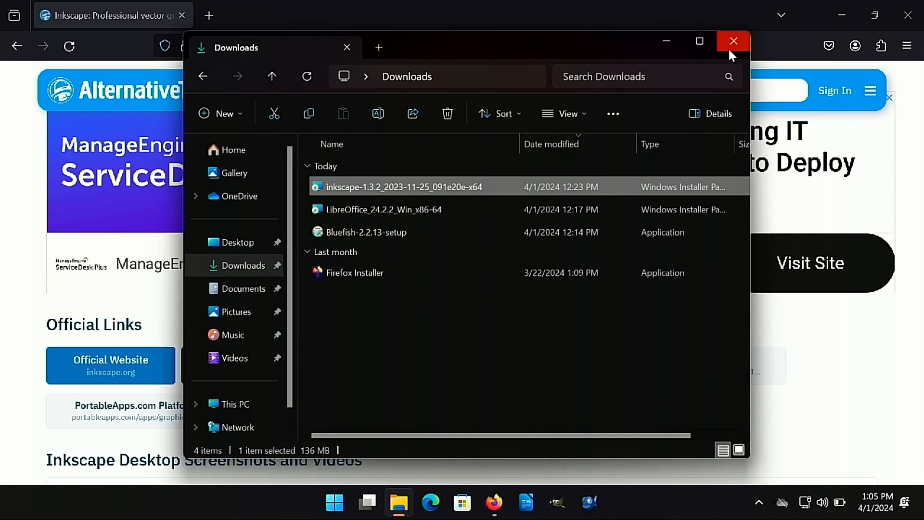
# Close the Downloads window and launch Inkscape by searching Windows for "ink".
pyautogui.click(732, 42)
pyautogui.click(336, 505)
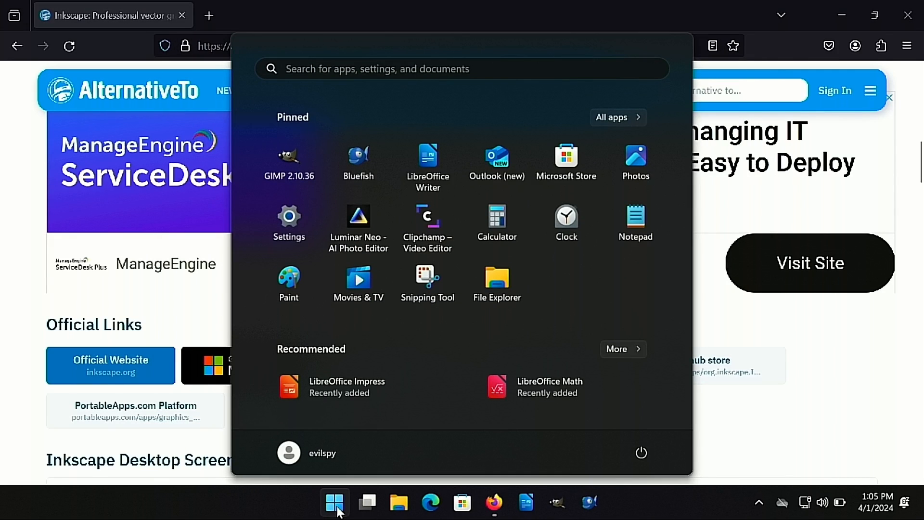
pyautogui.write('ink')
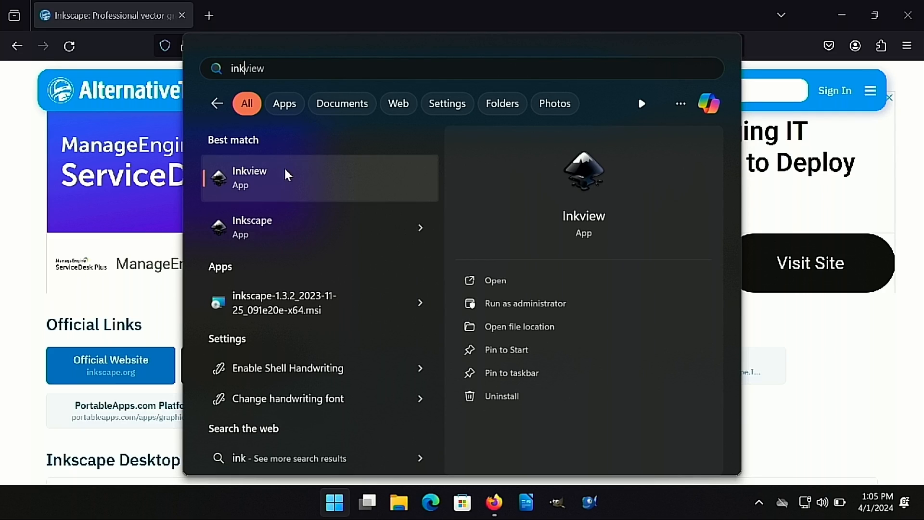
pyautogui.click(271, 220)
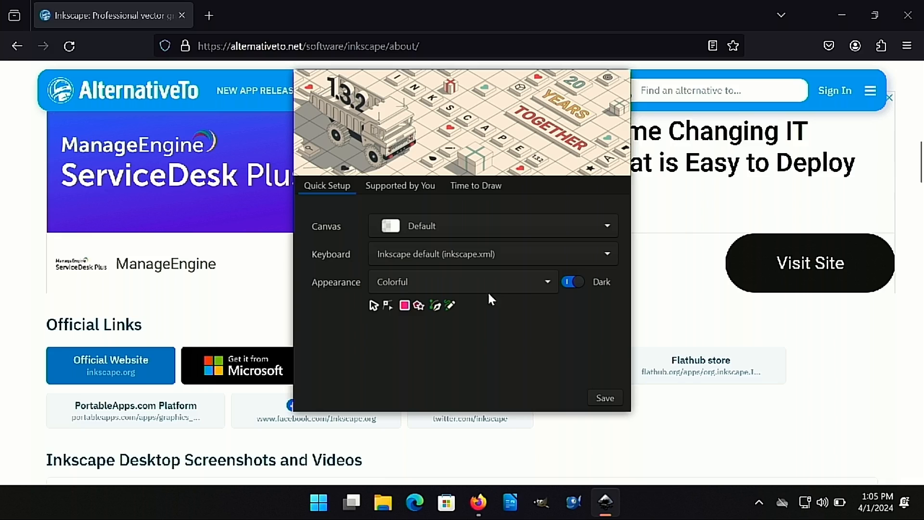
# Save Inkscape's quick setup with the Colorful dark appearance and create a new document.
pyautogui.click(549, 282)
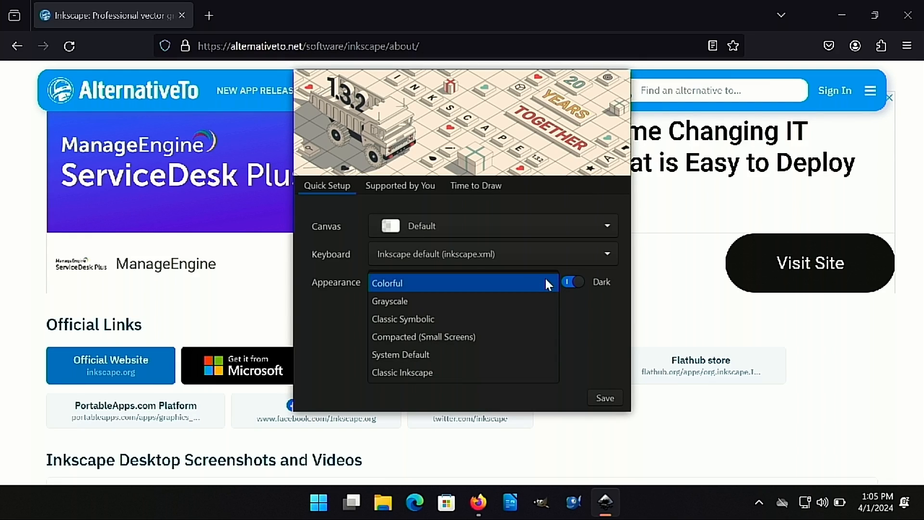
pyautogui.click(549, 283)
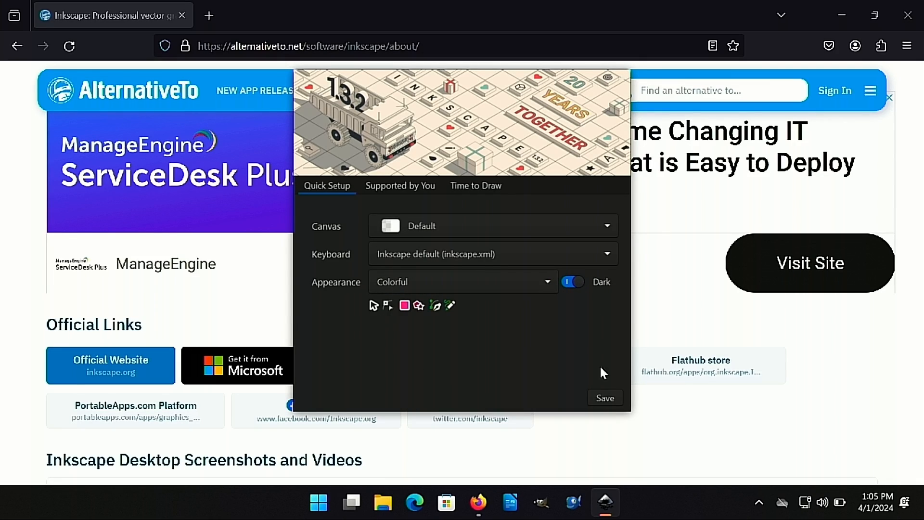
pyautogui.click(600, 400)
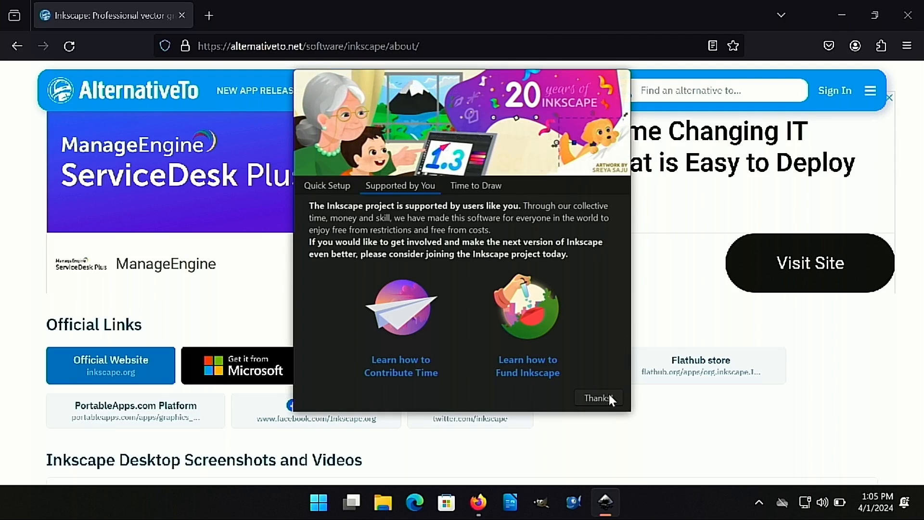
pyautogui.click(608, 397)
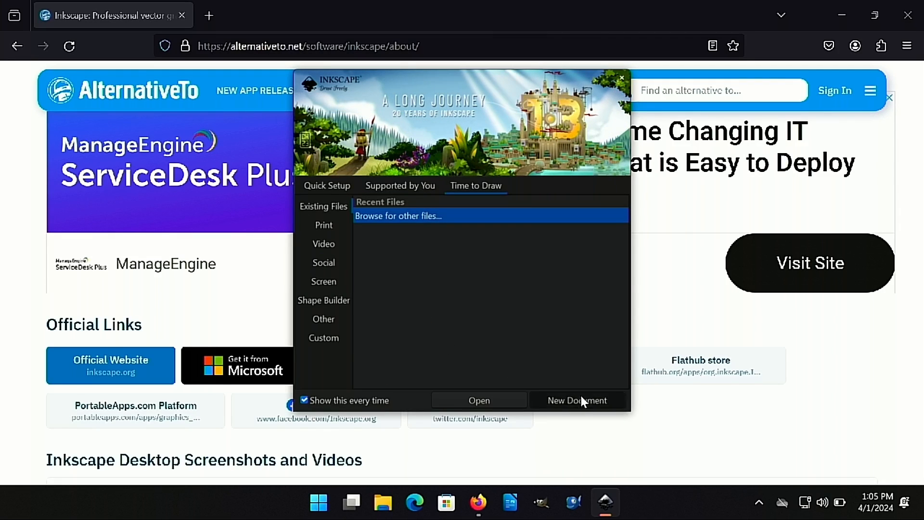
pyautogui.click(582, 399)
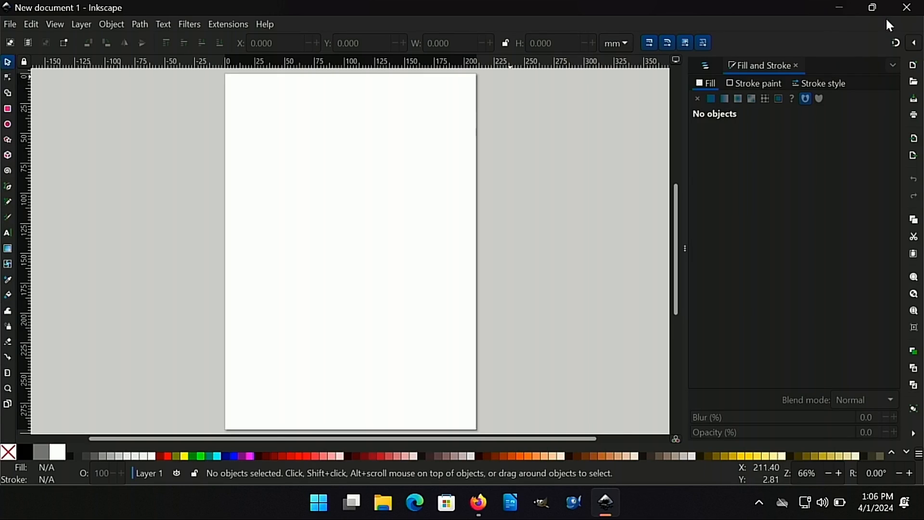
# Close Inkscape and open its official website, inkscape.org, from the AlternativeTo entry's official links.
pyautogui.click(910, 14)
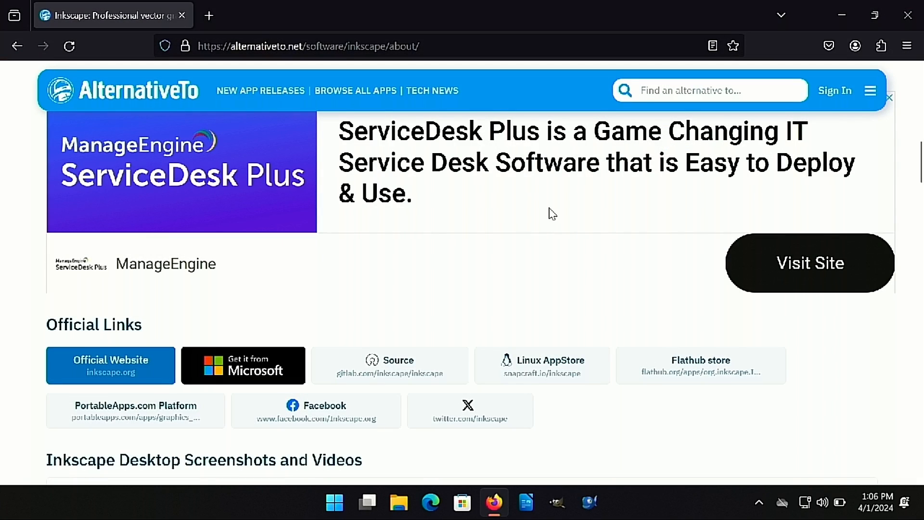
pyautogui.scroll(-5, 539, 183)
pyautogui.scroll(10, 537, 181)
pyautogui.scroll(-4, 539, 185)
pyautogui.scroll(-3, 540, 186)
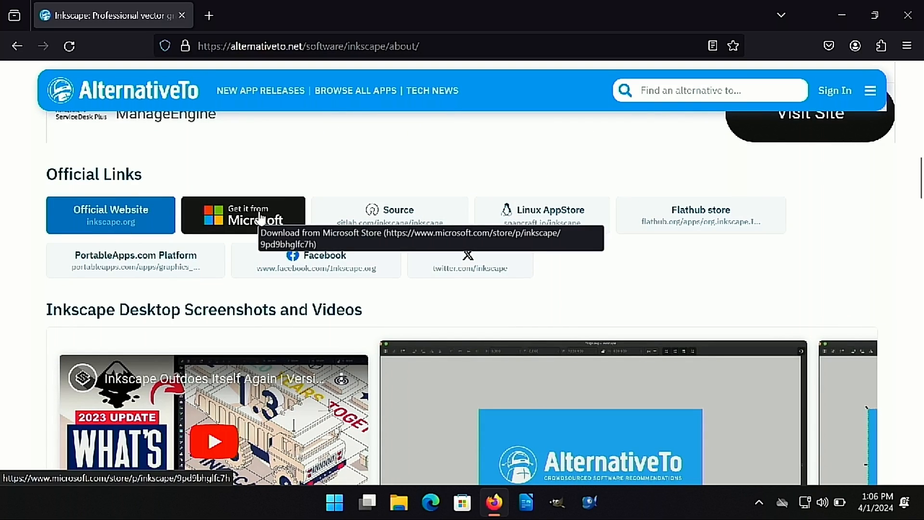
pyautogui.click(124, 218)
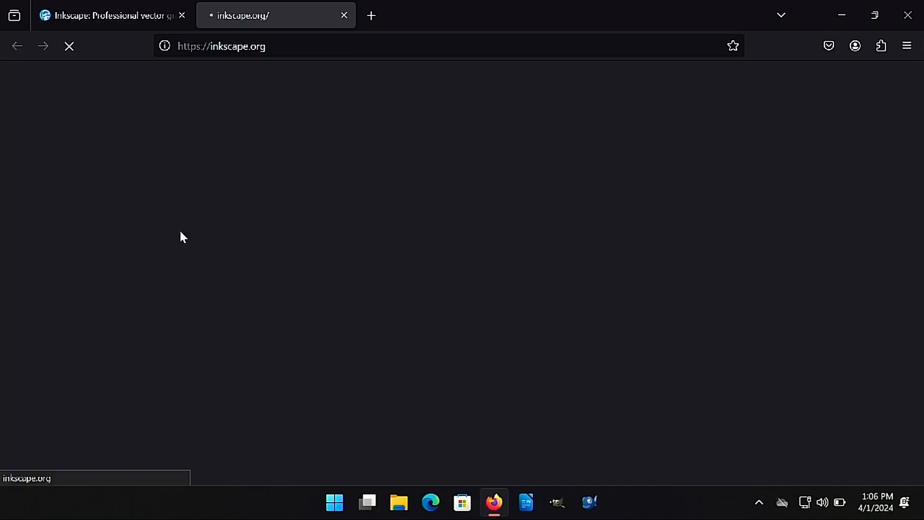
pyautogui.scroll(-3, 417, 171)
pyautogui.scroll(3, 432, 214)
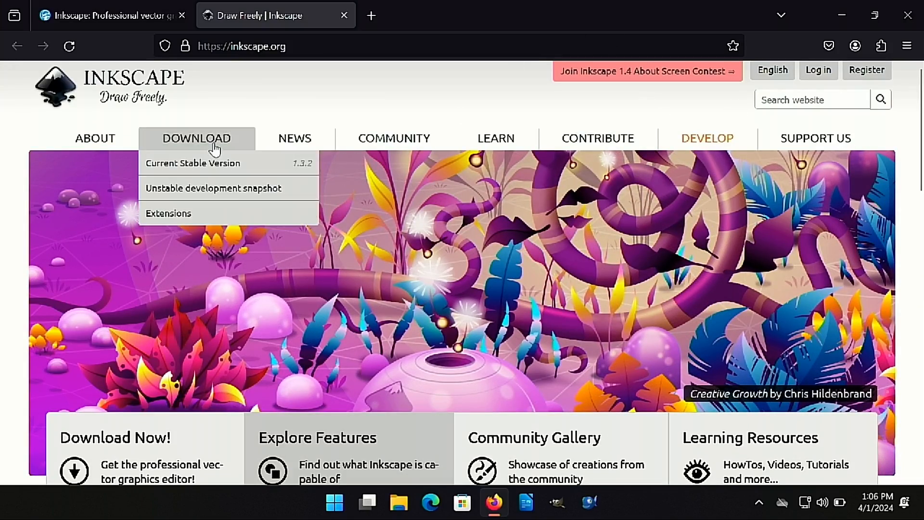
# Review the Windows download page for Inkscape's current stable version 1.3.2, then close its tab and Firefox.
pyautogui.click(165, 164)
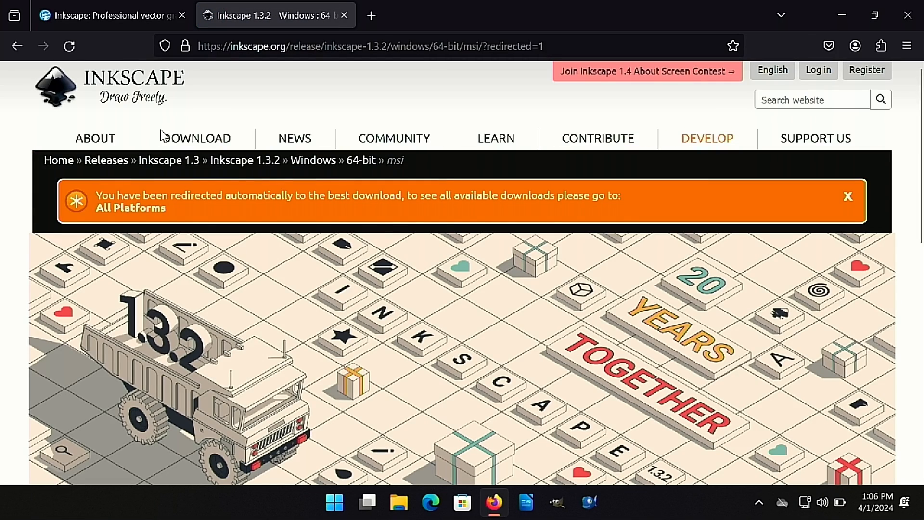
pyautogui.scroll(-10, 530, 252)
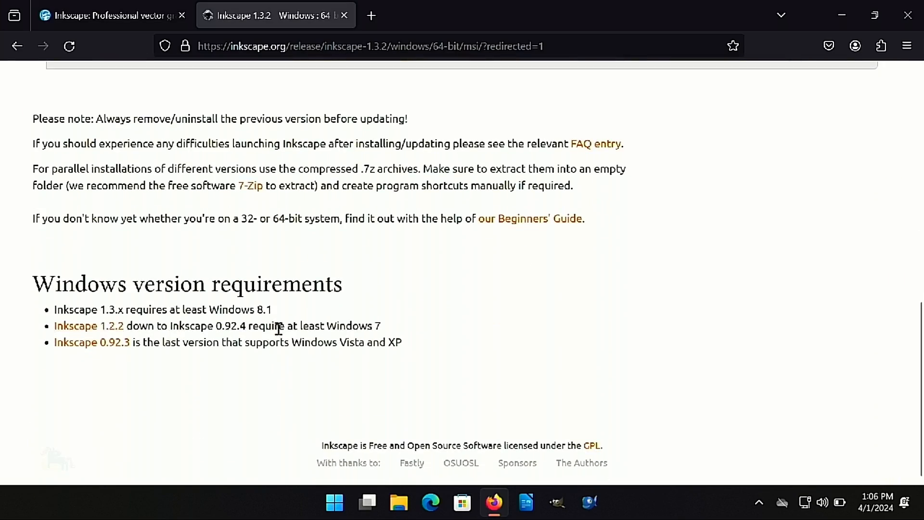
pyautogui.scroll(10, 279, 329)
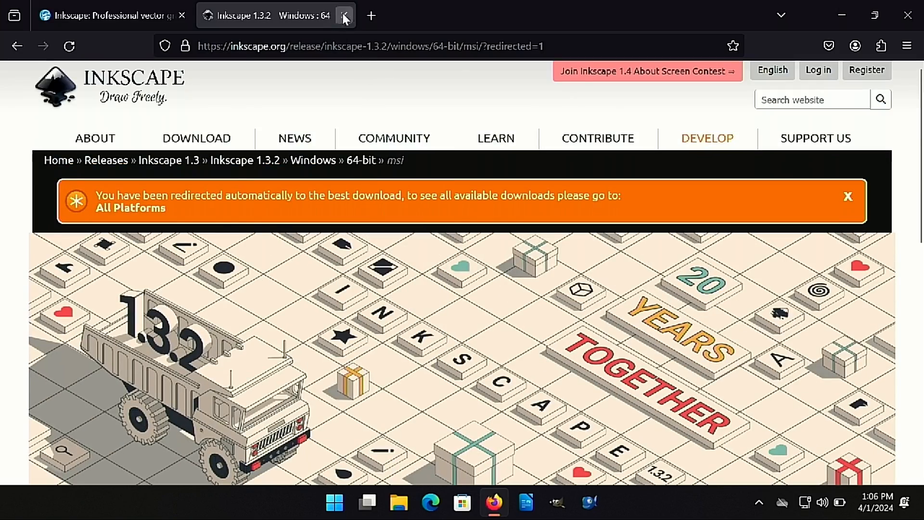
pyautogui.click(344, 16)
pyautogui.click(908, 16)
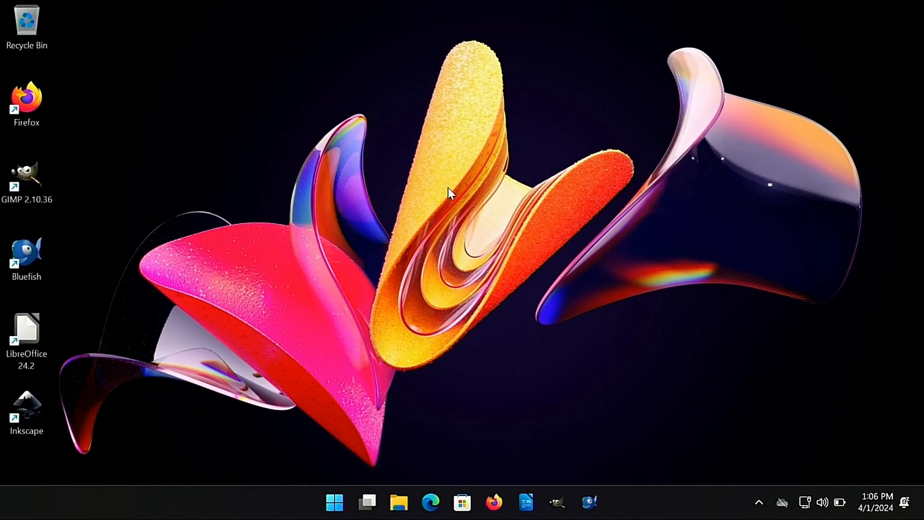